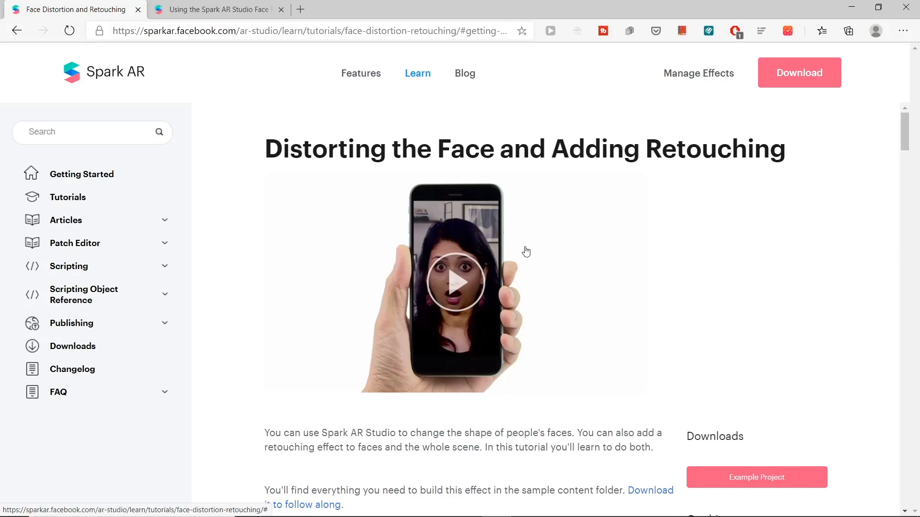
Download the example project for the face distortion tutorial and open the Face Reference Assets page
scroll(551, 259, "down", 3)
scroll(613, 273, "up", 3)
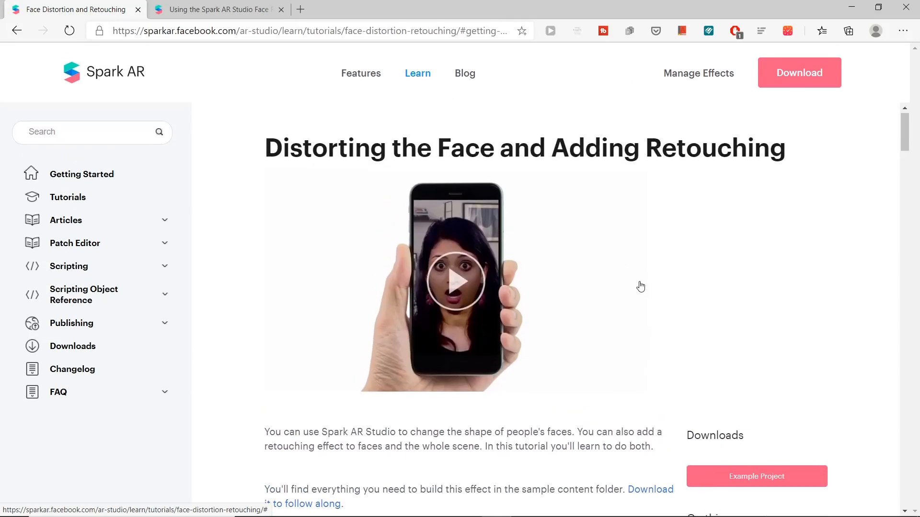
left_click(769, 476)
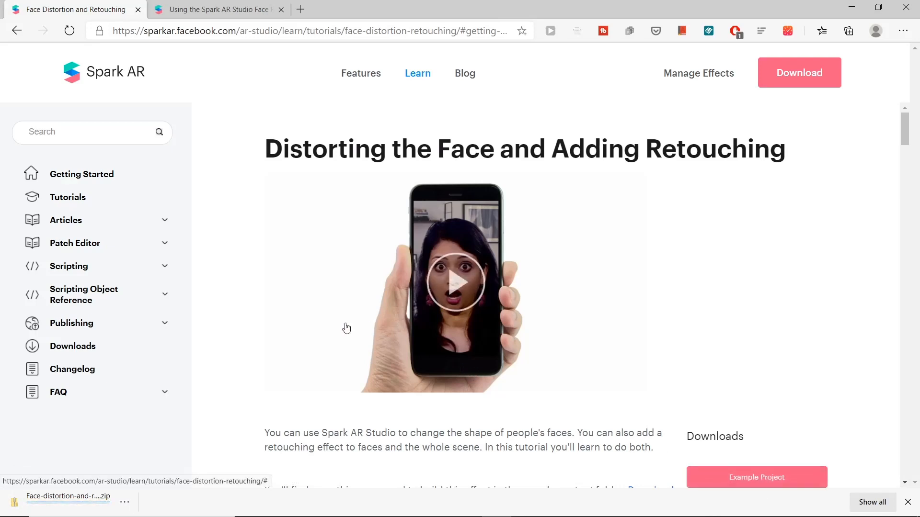
left_click(210, 9)
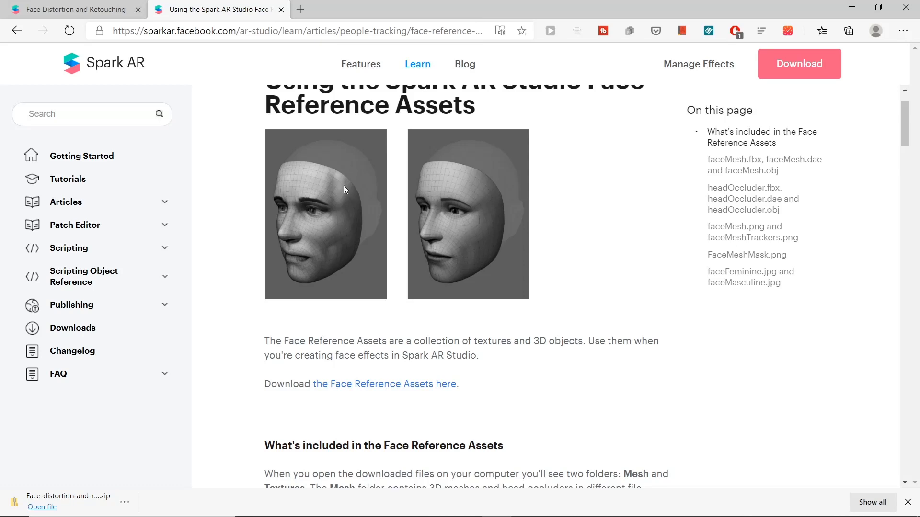
scroll(386, 178, "up", 2)
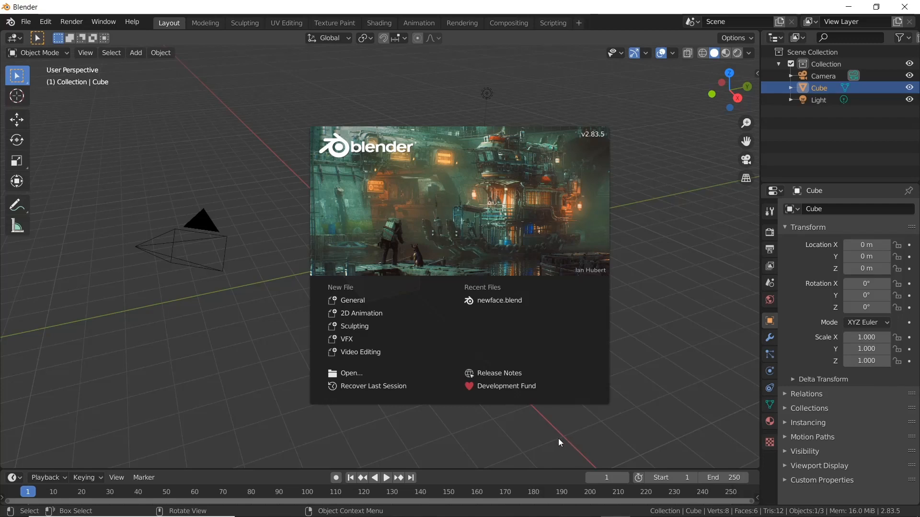
Switch to Blender, delete the default cube and show the viewport sidebar
left_click(207, 153)
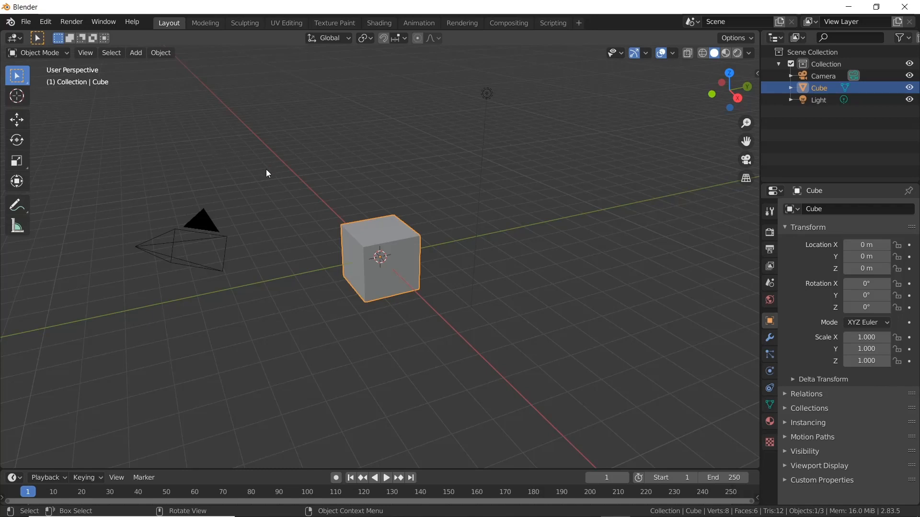
left_click_drag(446, 301, 313, 214)
key("Delete")
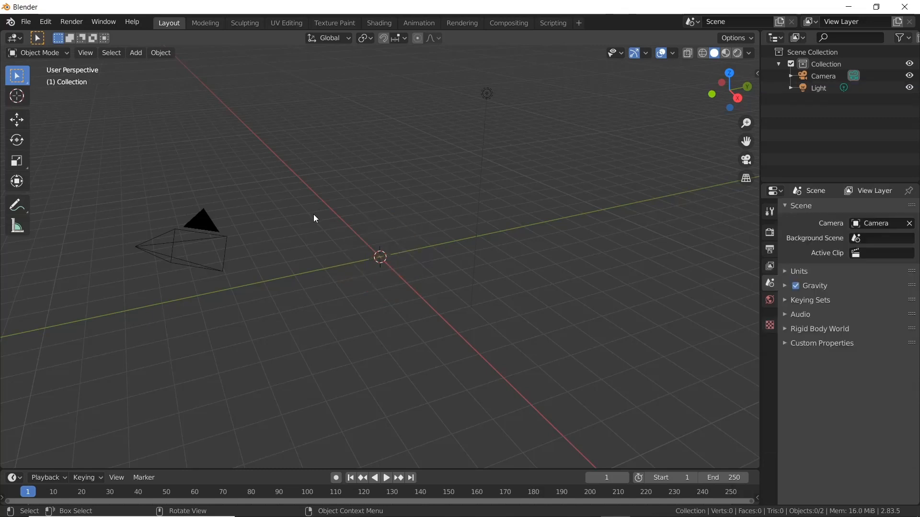
key("n")
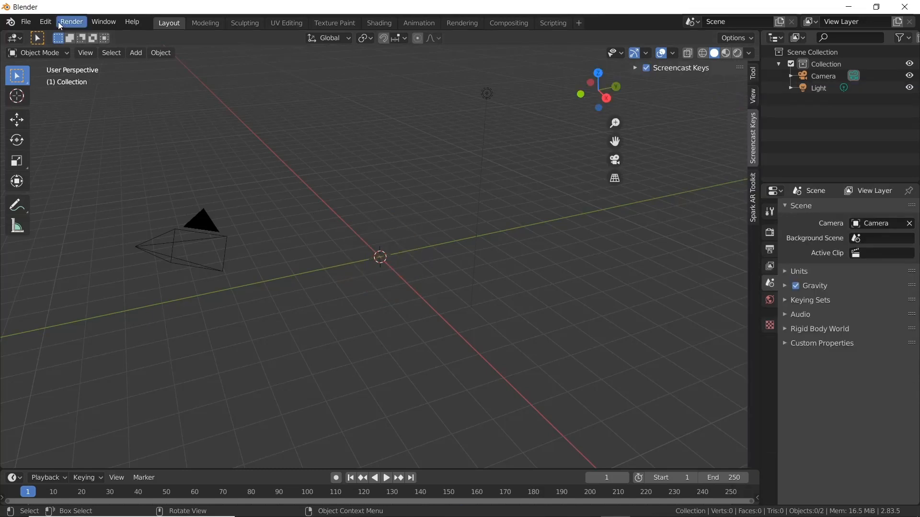
Import faceMesh.fbx as FBX from the Desktop folder Distortion\FaceAssets\Mesh
left_click(29, 22)
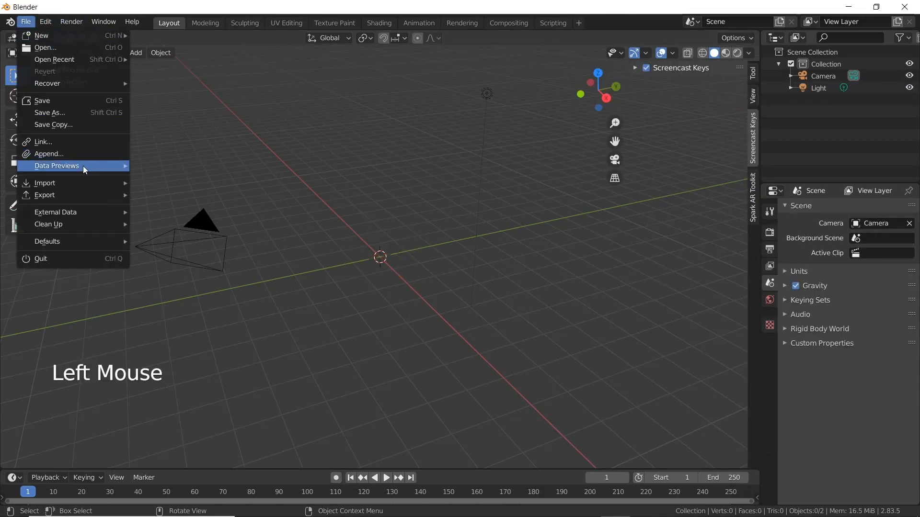
mouse_move(90, 183)
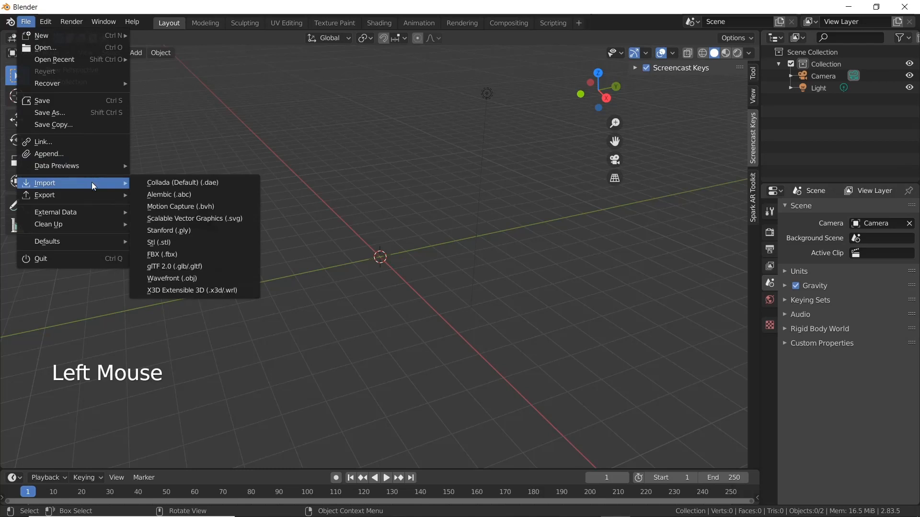
left_click(177, 255)
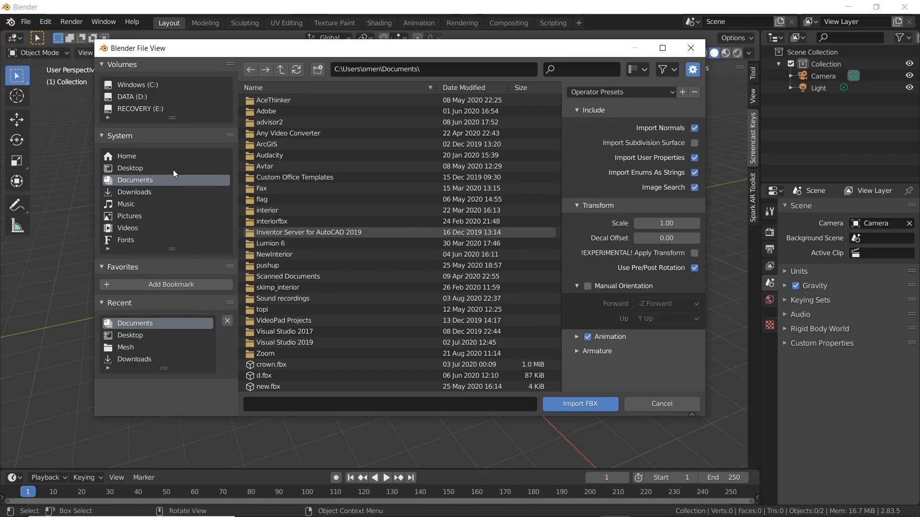
left_click(160, 168)
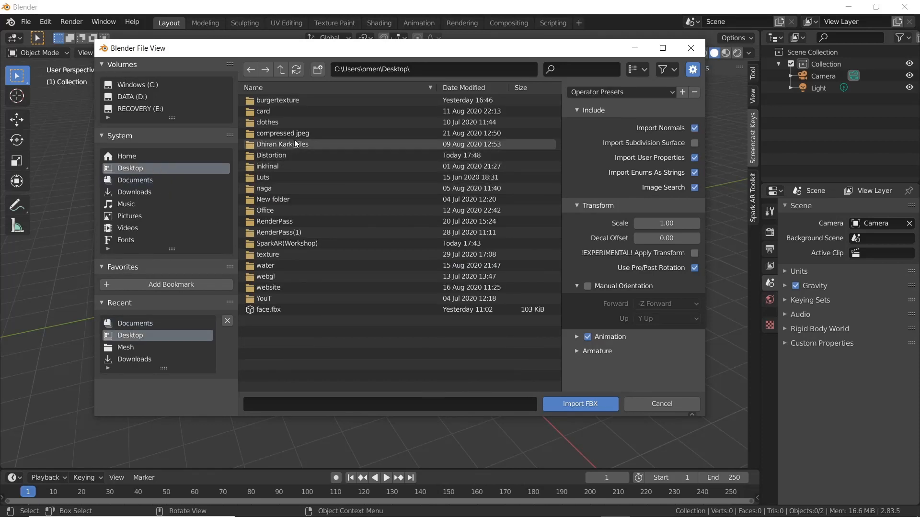
left_click(277, 157)
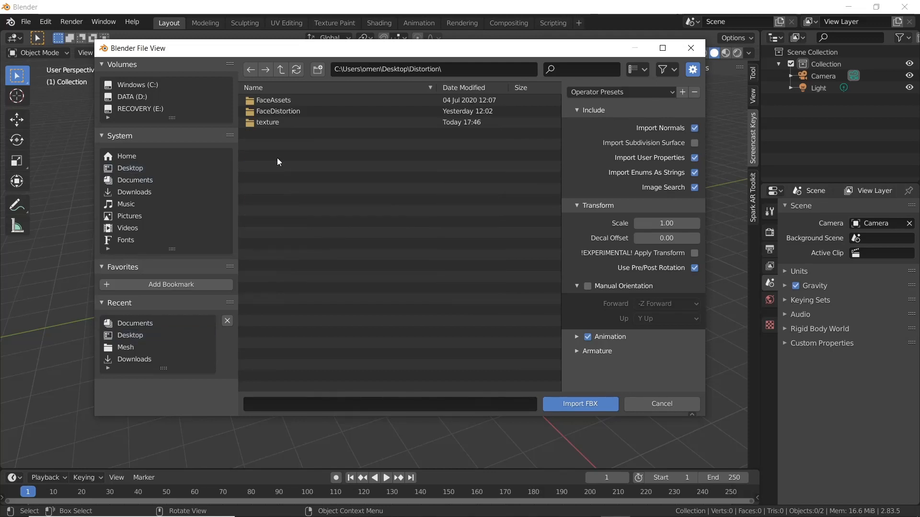
left_click(272, 102)
left_click(274, 101)
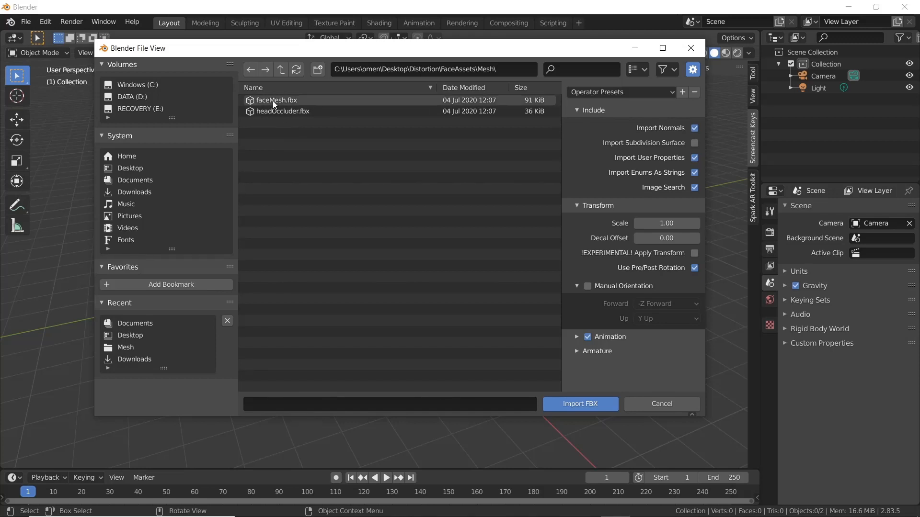
left_click(272, 101)
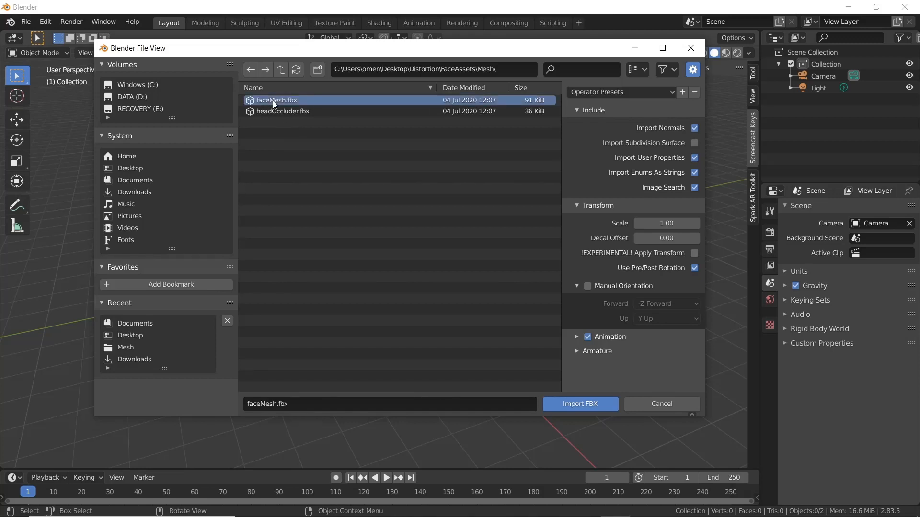
left_click(585, 404)
Select the imported face mesh and open it in the Sculpting workspace
scroll(396, 321, "up", 14)
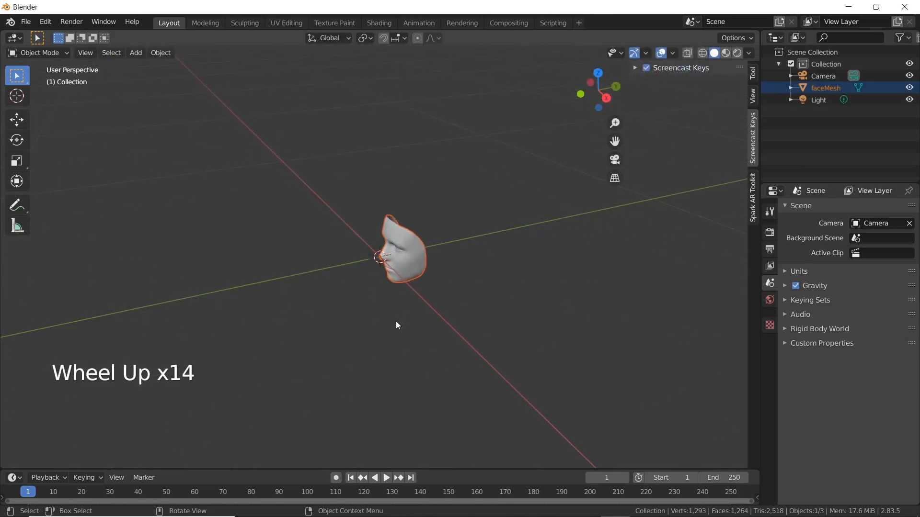
scroll(395, 325, "up", 3)
middle_click_drag(396, 325, 455, 304)
scroll(430, 302, "up", 2)
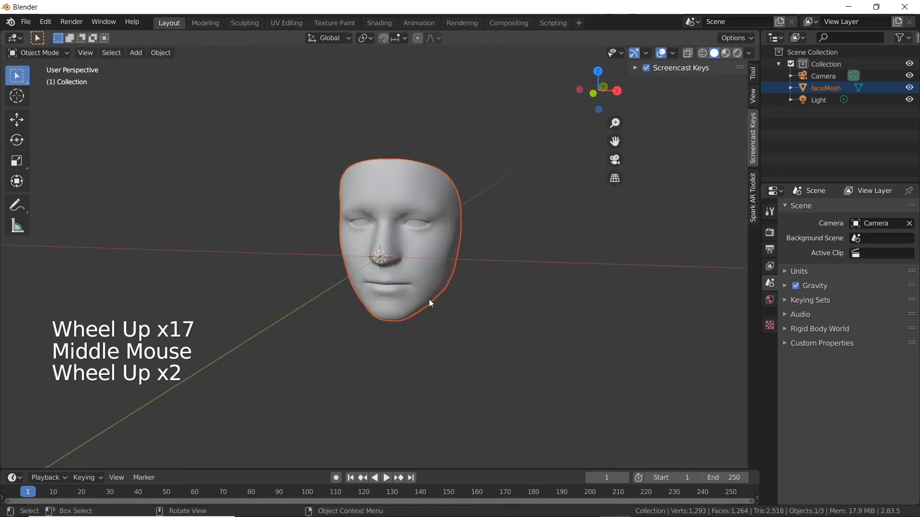
scroll(430, 298, "up", 4)
scroll(430, 298, "down", 2)
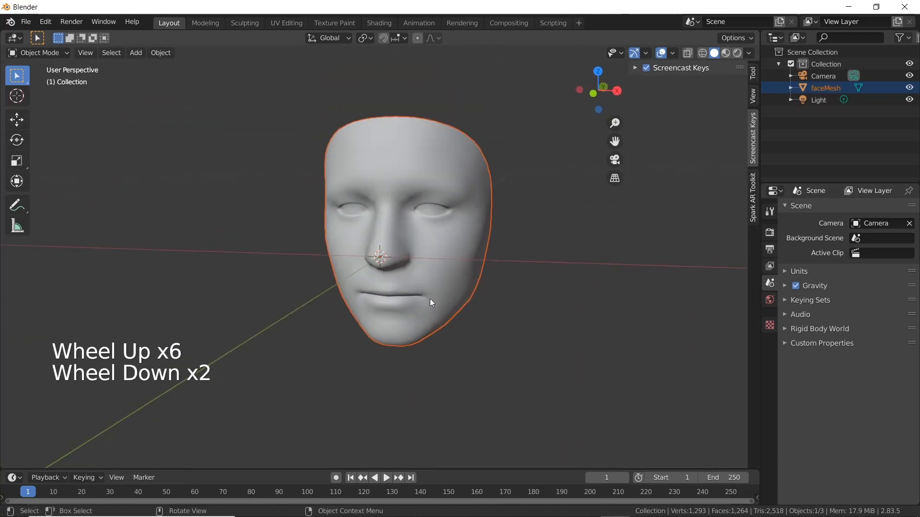
middle_click_drag(433, 297, 459, 287)
left_click(462, 132)
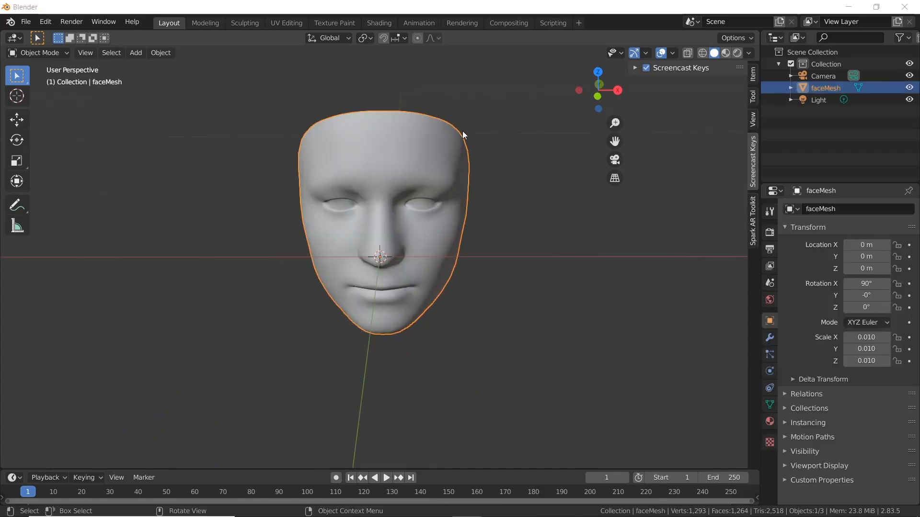
left_click(243, 22)
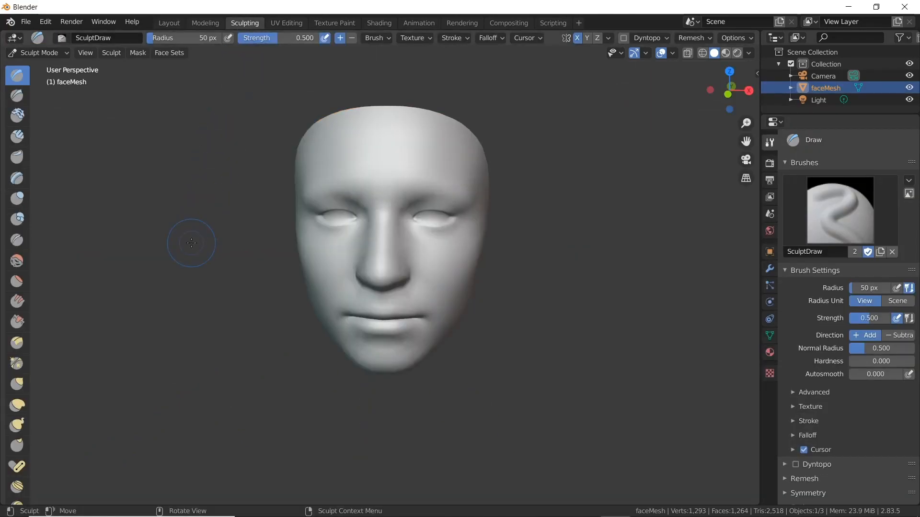
Pull the lower cheeks and jaw sides of the face outward with the Elastic Deform brush
left_click(17, 407)
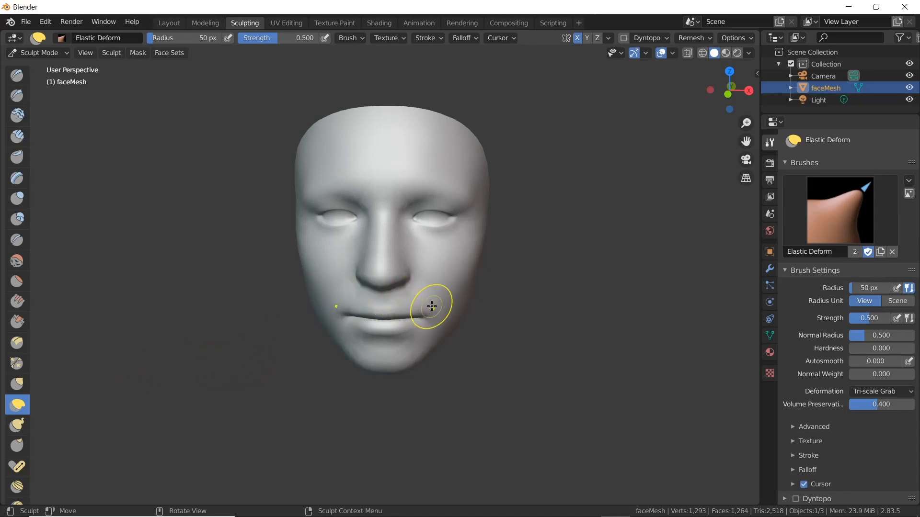
scroll(427, 308, "up", 3)
scroll(431, 308, "down", 2)
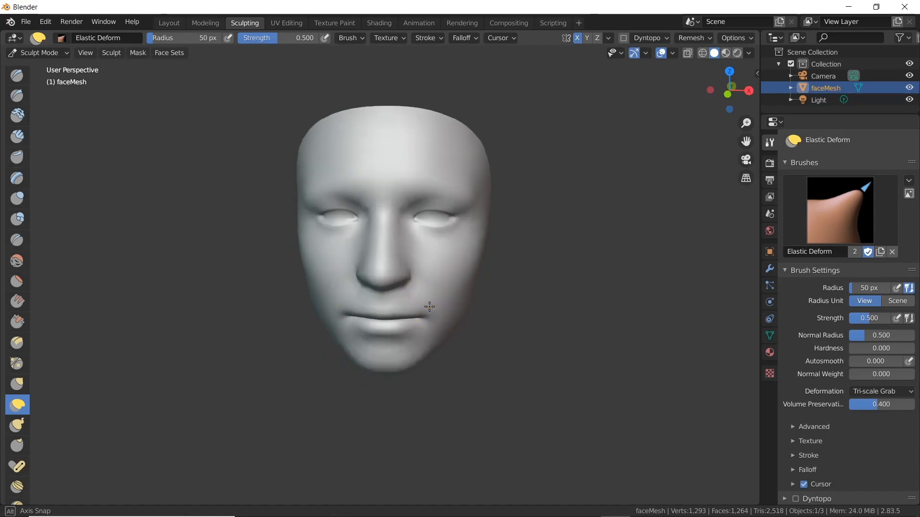
middle_click_drag(431, 308, 417, 304)
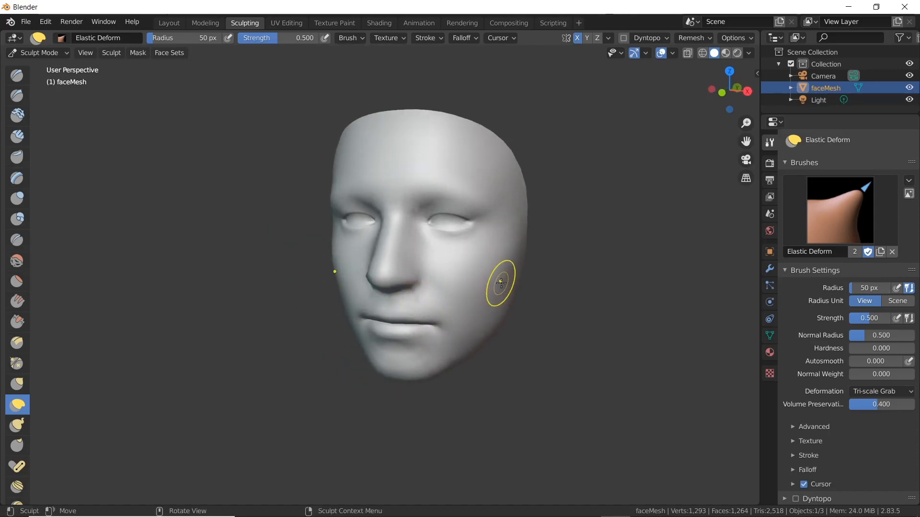
left_click_drag(501, 289, 518, 303)
mouse_move(511, 304)
left_mouse_down()
mouse_move(518, 308)
mouse_move(505, 315)
left_mouse_up()
left_click_drag(493, 322, 503, 334)
mouse_move(490, 331)
left_mouse_down()
mouse_move(493, 346)
mouse_move(517, 286)
mouse_move(518, 296)
left_mouse_up()
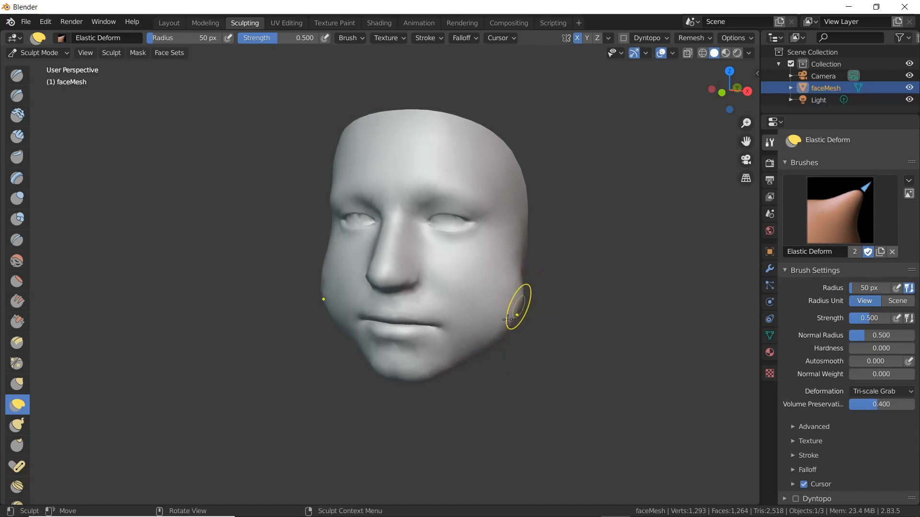
Widen the cheeks and lower jaw further with more Elastic Deform strokes, giving the face puffy jowls
scroll(505, 318, "up", 1)
mouse_move(503, 317)
middle_mouse_down()
mouse_move(474, 313)
mouse_move(513, 328)
middle_mouse_up()
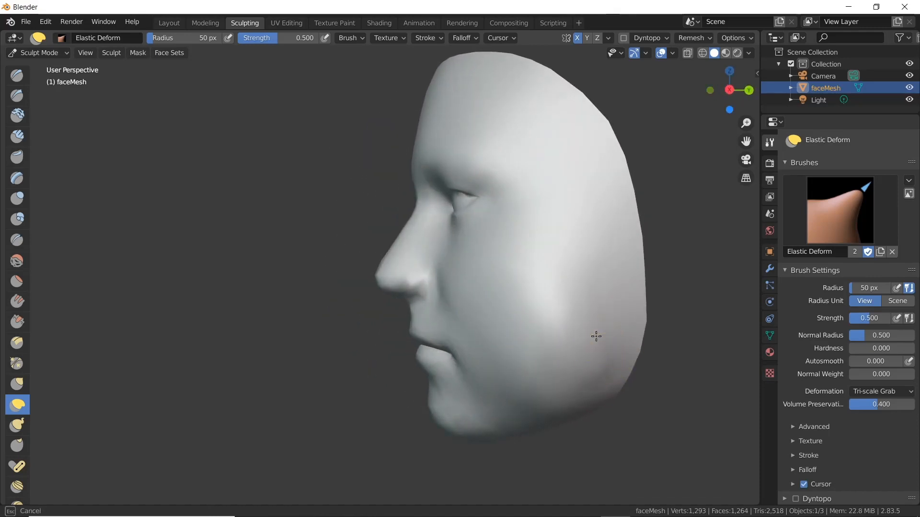
scroll(599, 343, "down", 3)
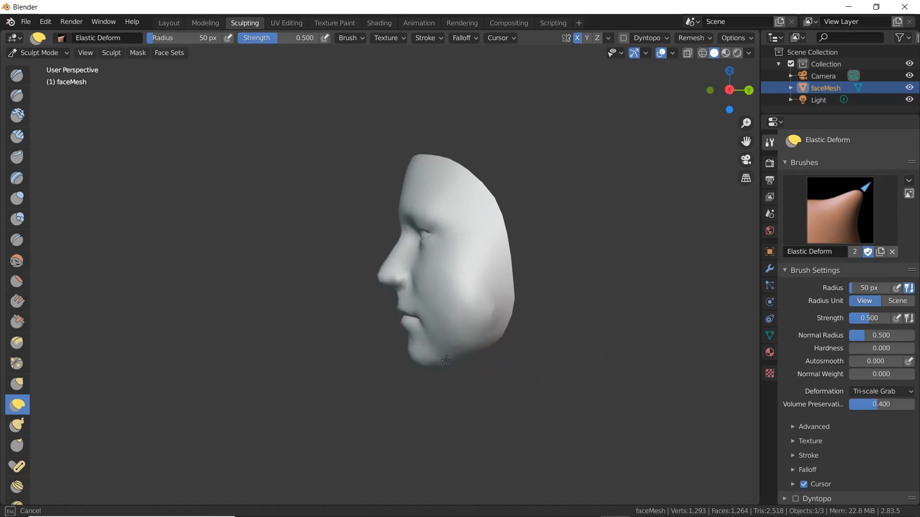
mouse_move(446, 360)
middle_mouse_down()
mouse_move(526, 340)
mouse_move(387, 343)
middle_mouse_up()
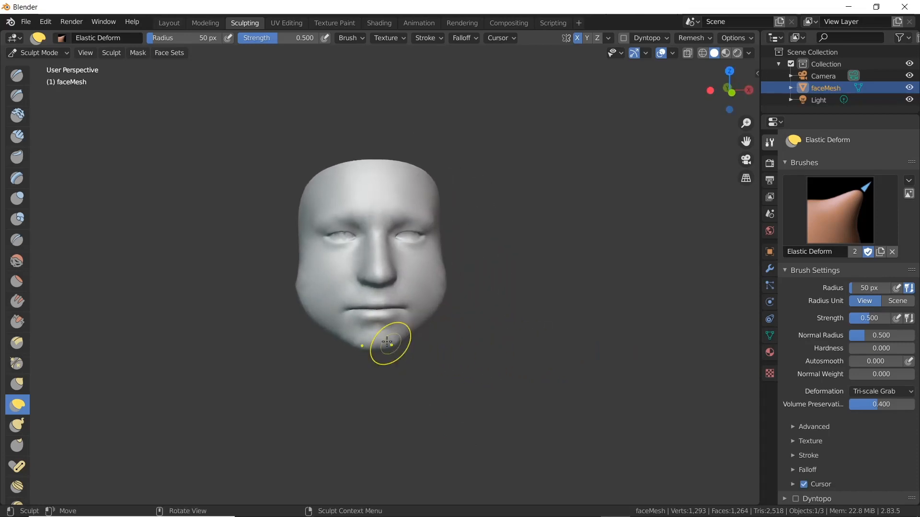
left_click_drag(288, 311, 290, 291)
left_click_drag(432, 323, 442, 324)
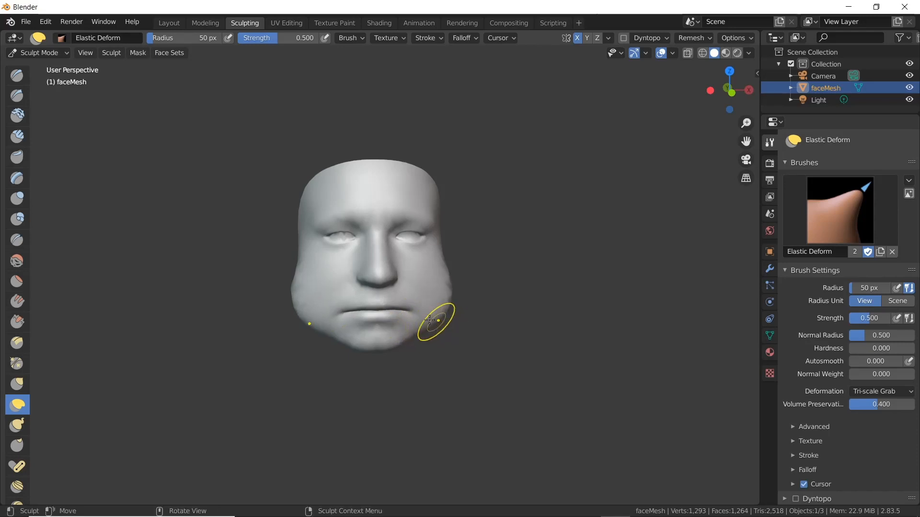
scroll(430, 319, "up", 5)
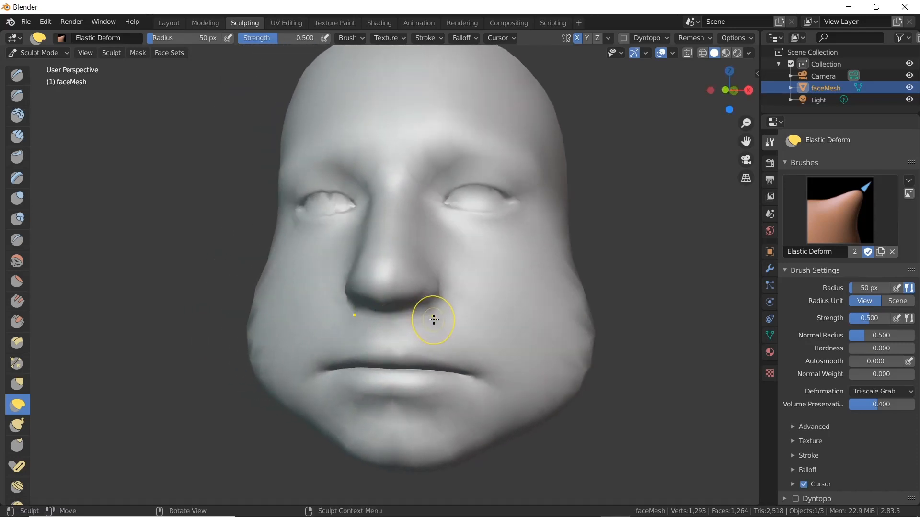
middle_click_drag(434, 319, 369, 318)
mouse_move(144, 269)
left_mouse_down()
mouse_move(122, 264)
mouse_move(111, 279)
mouse_move(122, 289)
left_mouse_up()
Examine the deformed cheeks and jaw of the face from the front and from an angle
scroll(192, 297, "down", 2)
middle_click_drag(206, 299, 172, 303)
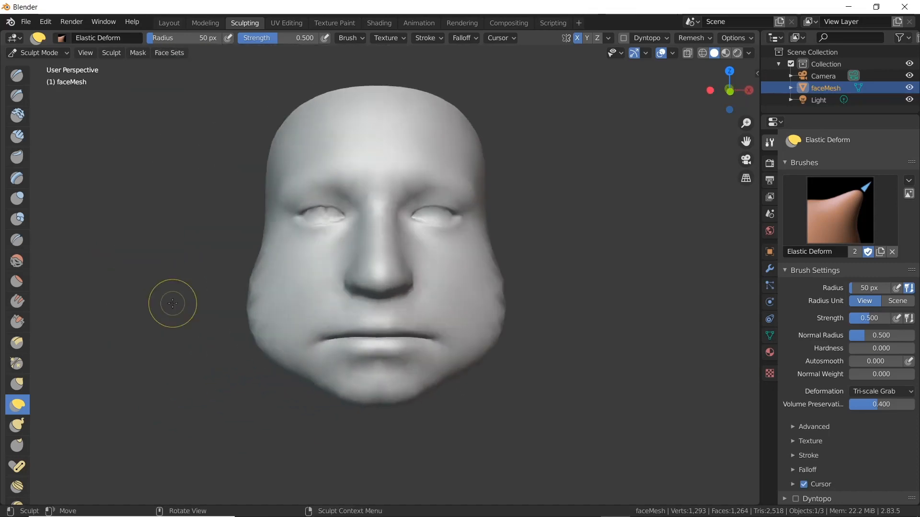
scroll(216, 320, "up", 1)
scroll(309, 320, "down", 3)
scroll(317, 321, "up", 2)
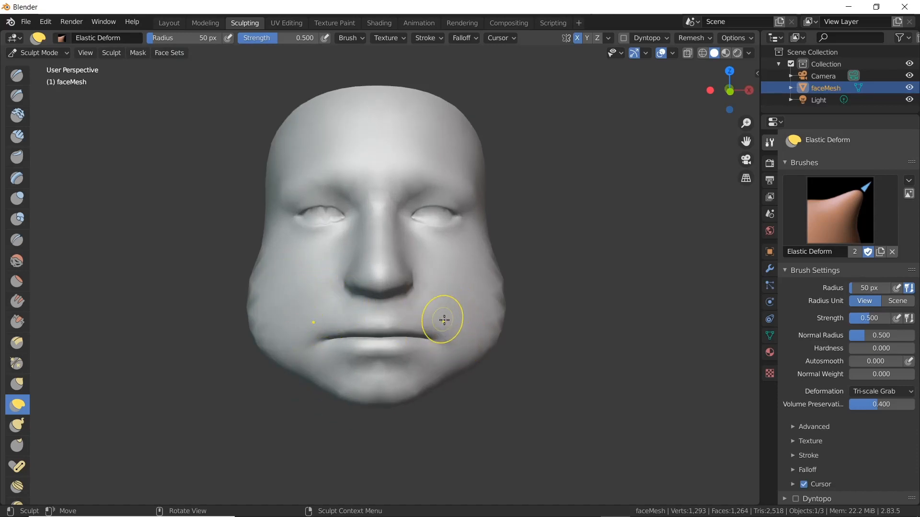
scroll(272, 306, "down", 2)
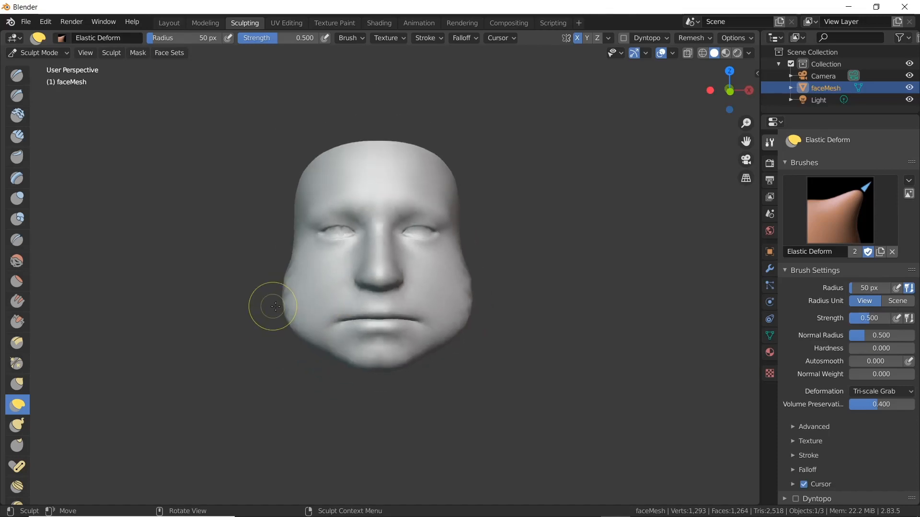
scroll(316, 308, "up", 2)
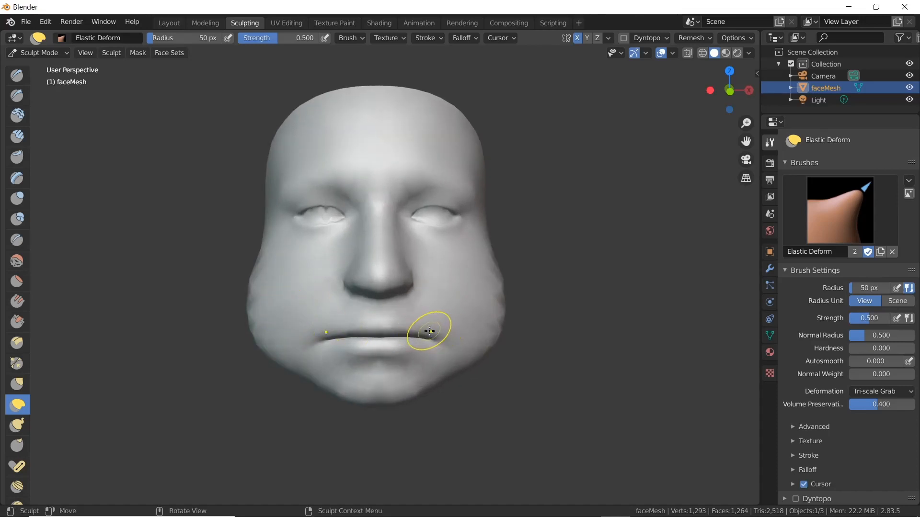
middle_click_drag(429, 331, 444, 327)
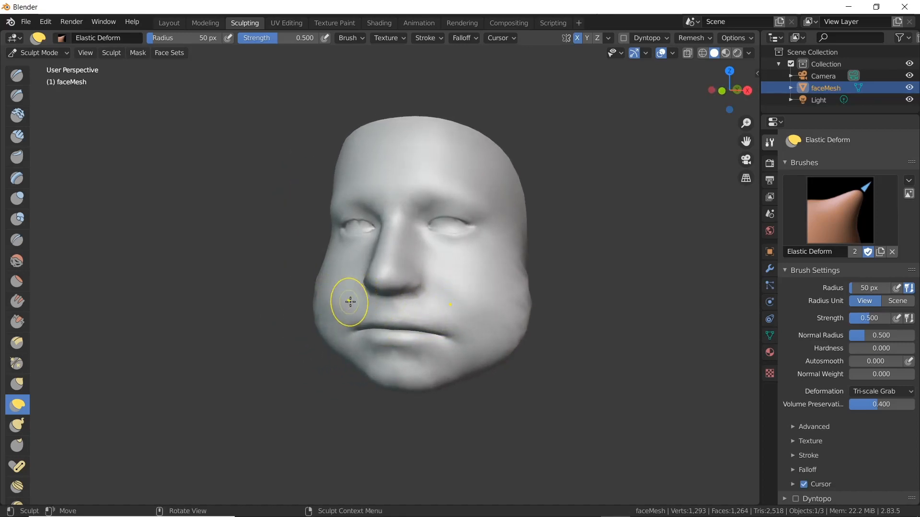
middle_click_drag(350, 301, 407, 312)
scroll(370, 322, "up", 2)
middle_click_drag(329, 318, 303, 311)
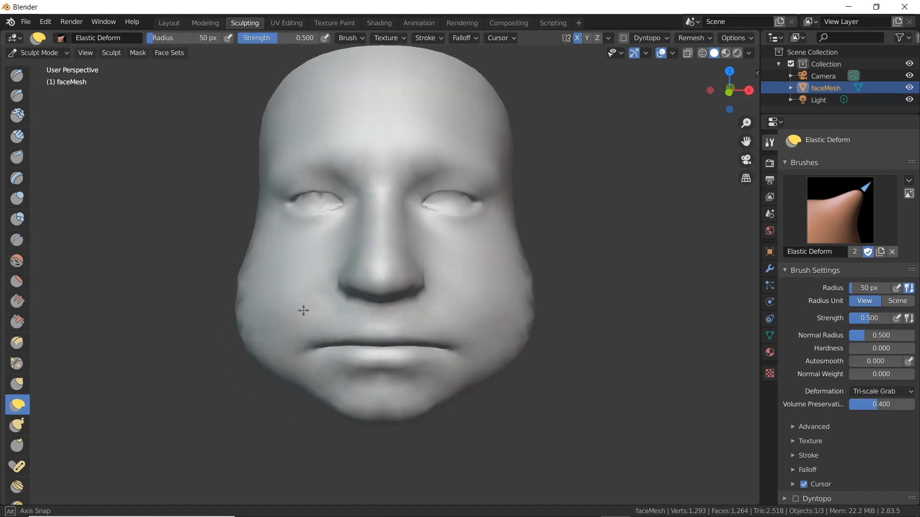
scroll(433, 338, "down", 3)
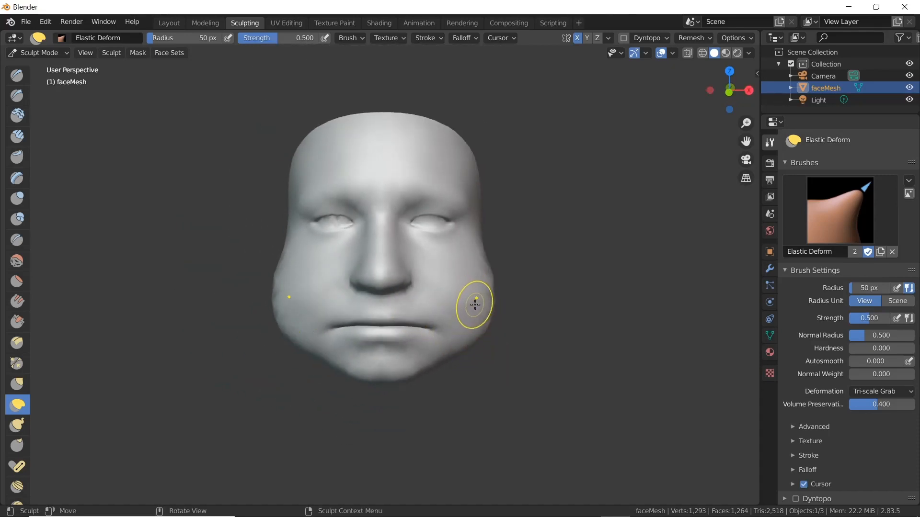
mouse_move(475, 304)
middle_mouse_down()
mouse_move(435, 304)
mouse_move(501, 335)
middle_mouse_up()
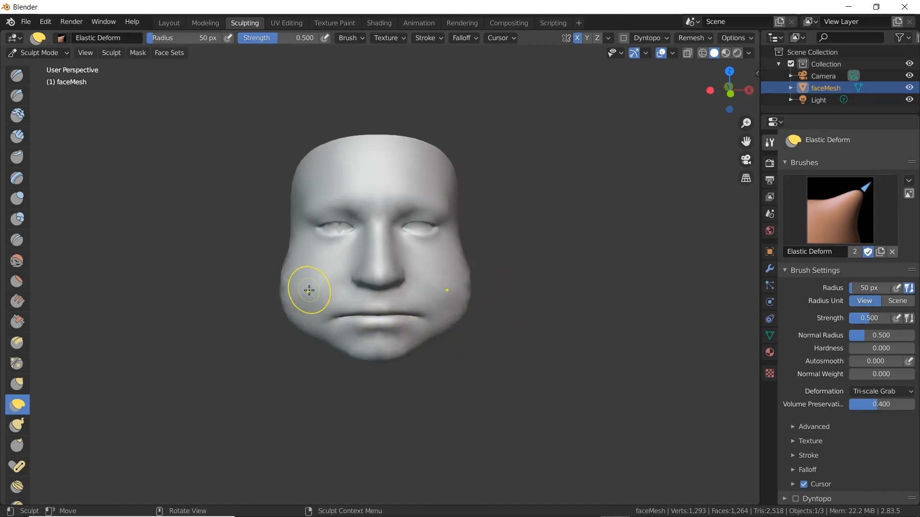
mouse_move(448, 319)
middle_mouse_down()
mouse_move(419, 319)
mouse_move(445, 312)
middle_mouse_up()
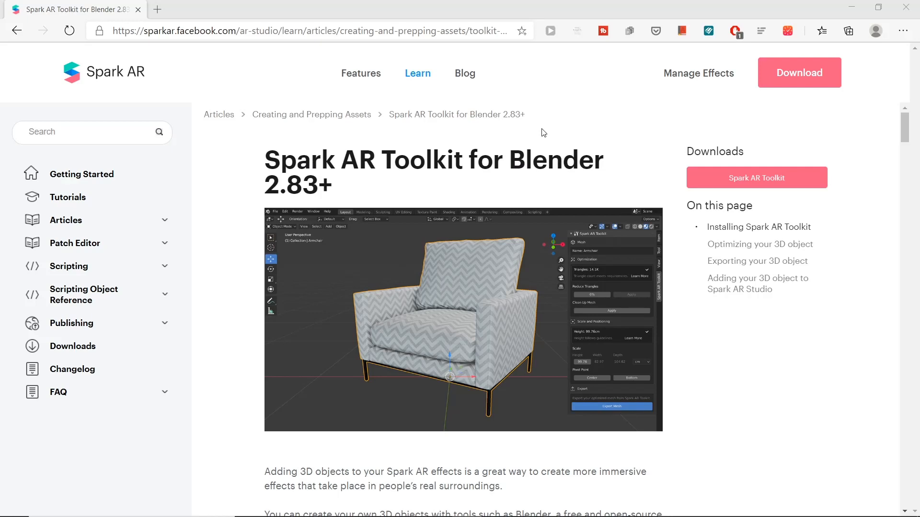
Download the Spark AR Toolkit for Blender 2.83+ from the Spark AR page, and return to Blender
left_click(720, 179)
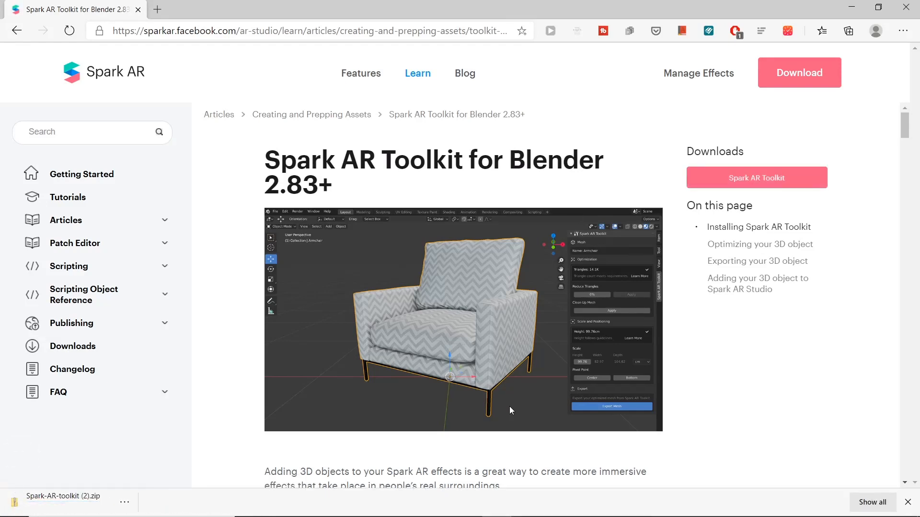
mouse_move(550, 515)
left_click(615, 506)
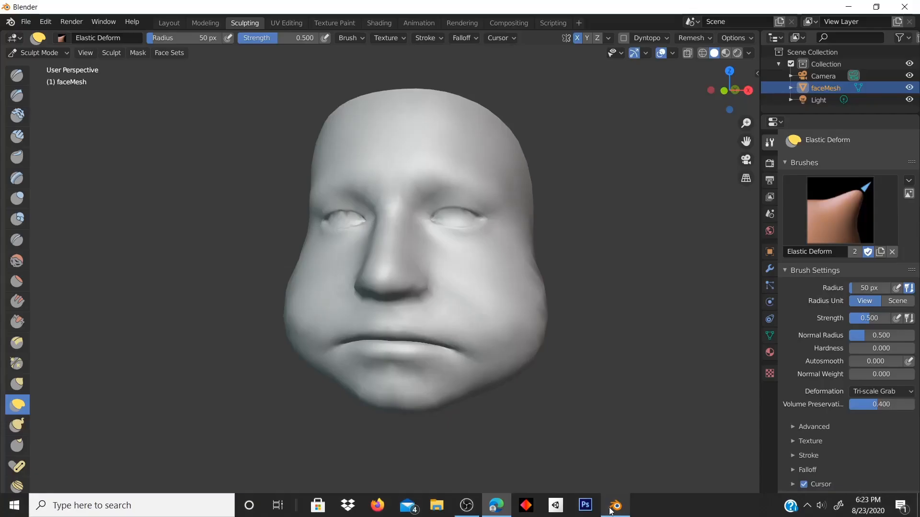
Open the add-on preferences and move their window over the viewport
left_click(41, 25)
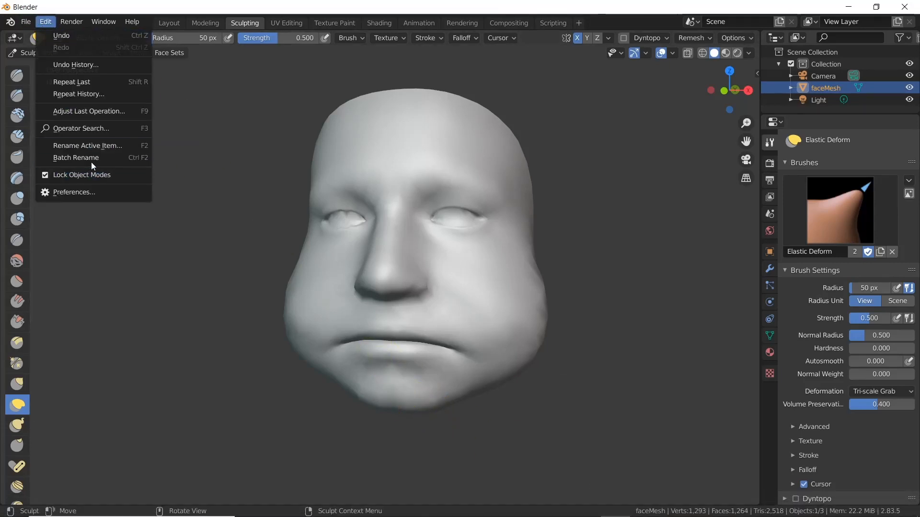
left_click(84, 188)
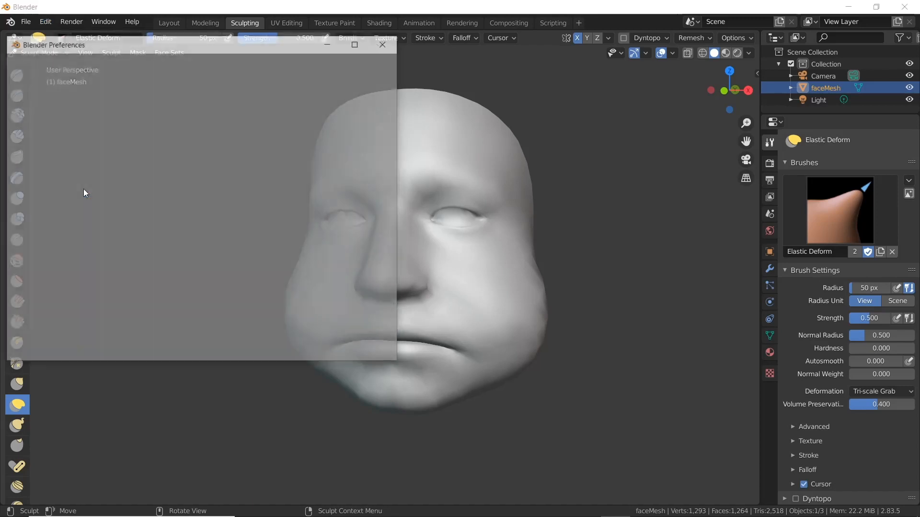
left_click_drag(161, 41, 280, 49)
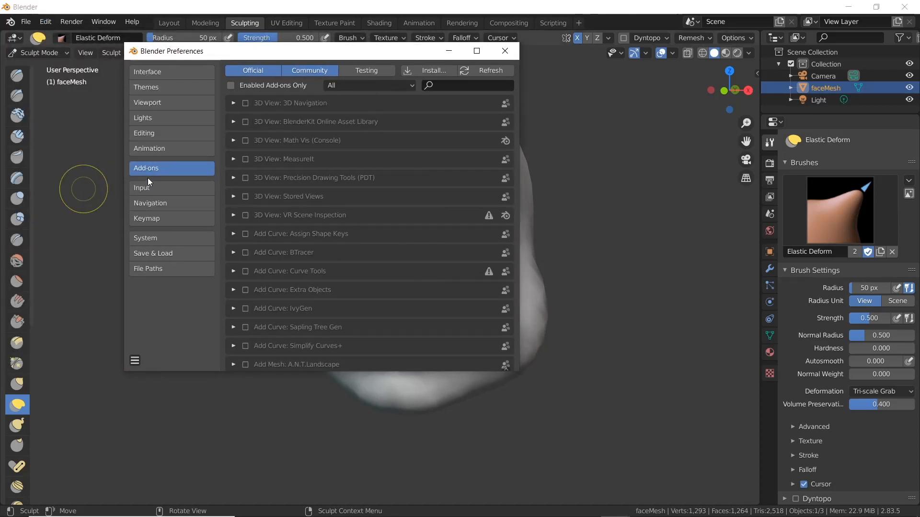
left_click(427, 72)
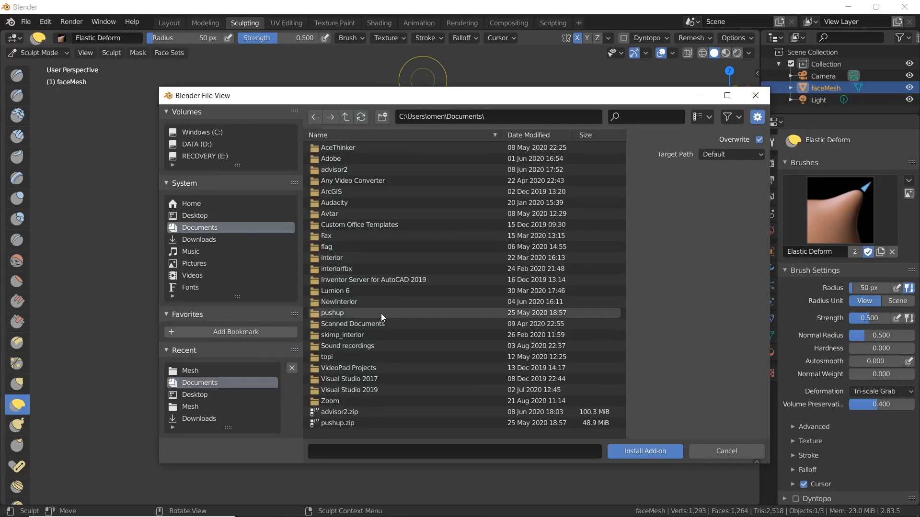
left_click(206, 241)
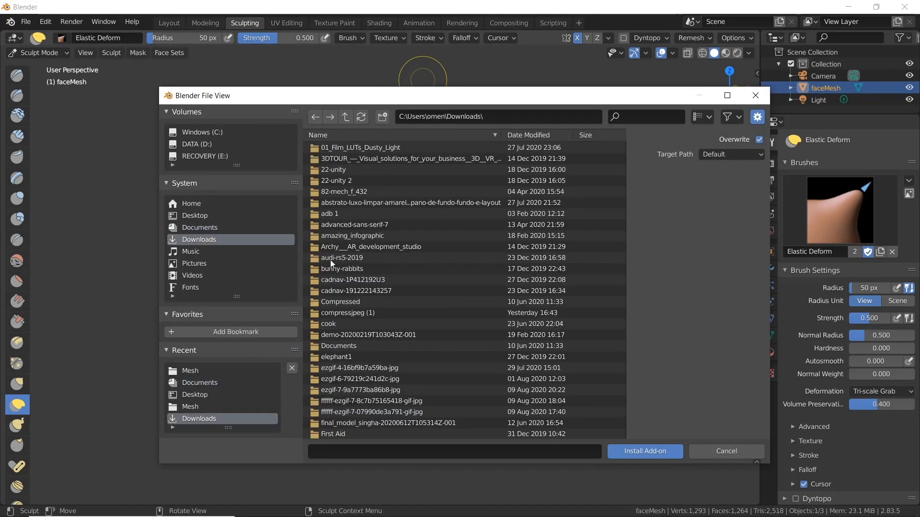
scroll(413, 329, "down", 15)
scroll(405, 335, "down", 20)
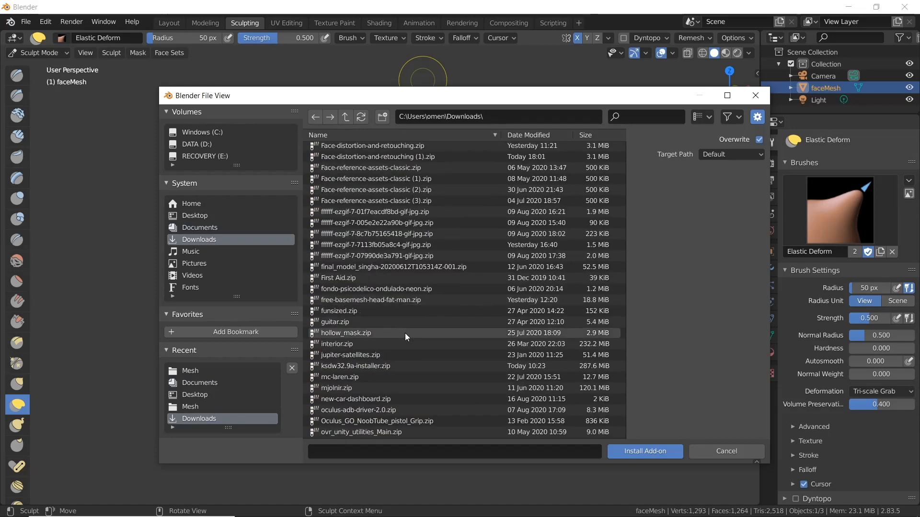
scroll(389, 329, "down", 4)
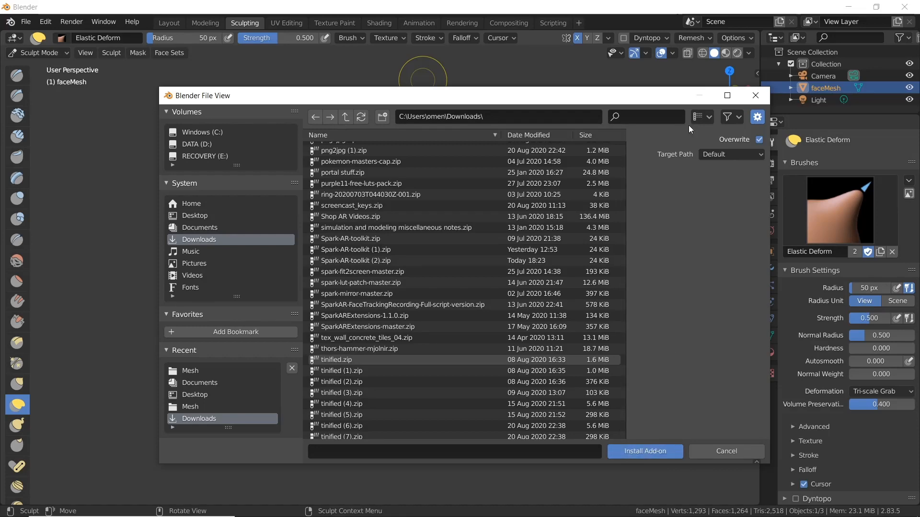
left_click(756, 95)
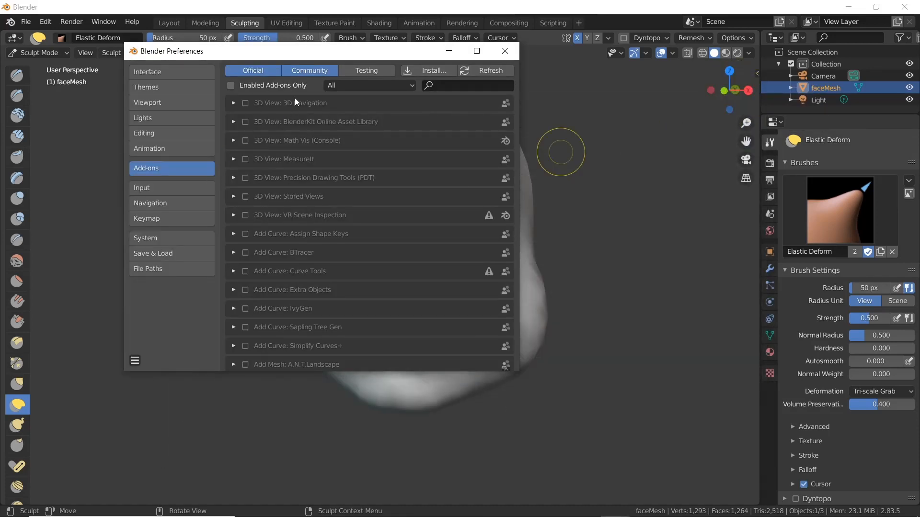
Check the Spark AR Toolkit entry among the community add-ons, and close the preferences
left_click(301, 71)
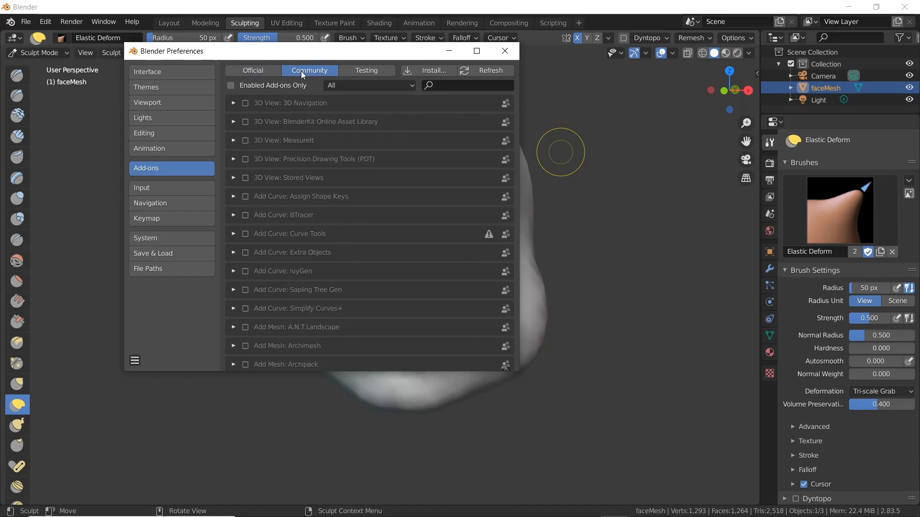
scroll(293, 187, "down", 4)
scroll(293, 182, "down", 20)
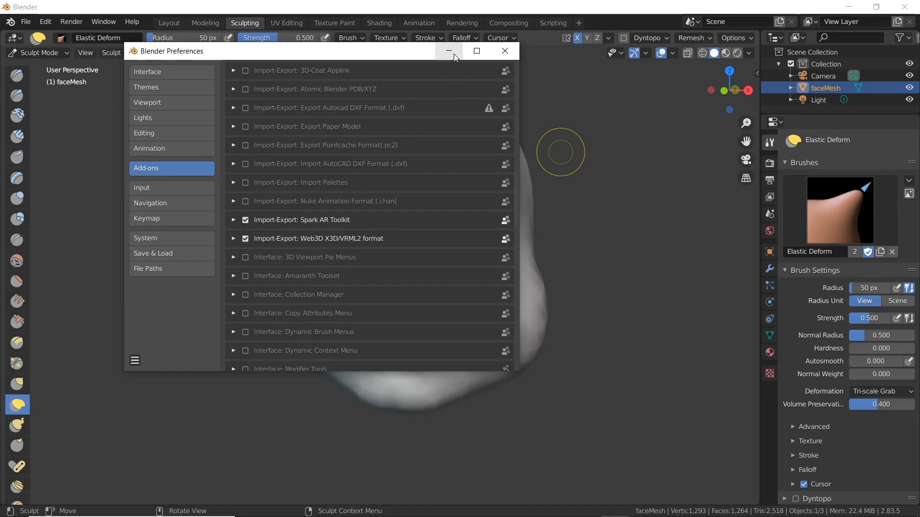
left_click(502, 52)
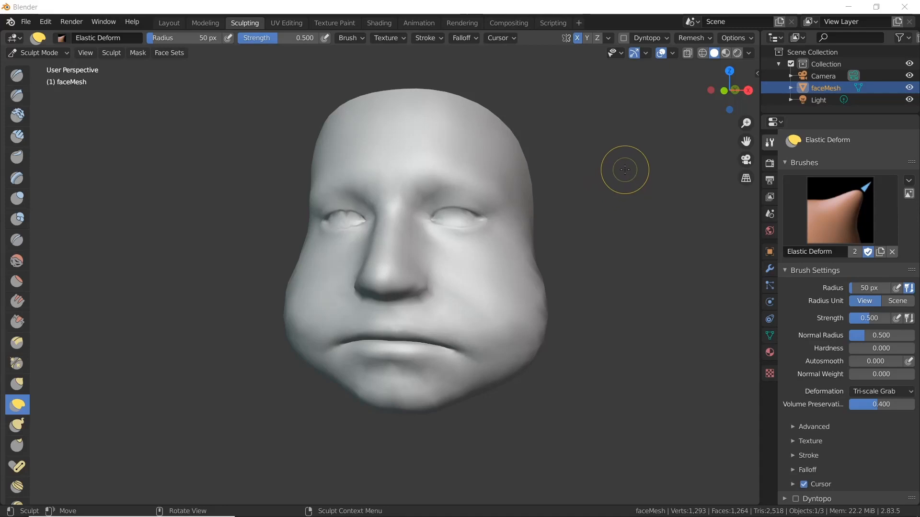
Return to the Layout workspace and center the face mesh's pivot point with the Spark AR Toolkit
left_click(757, 73)
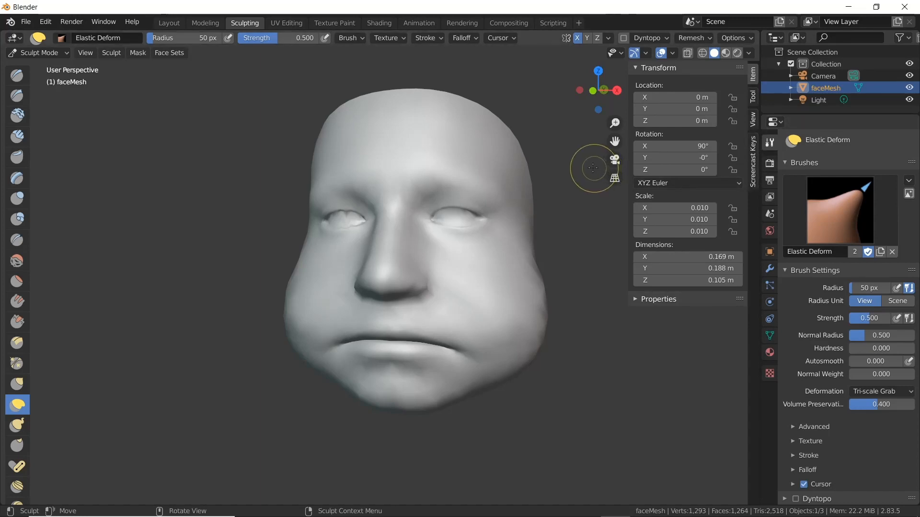
left_click(636, 68)
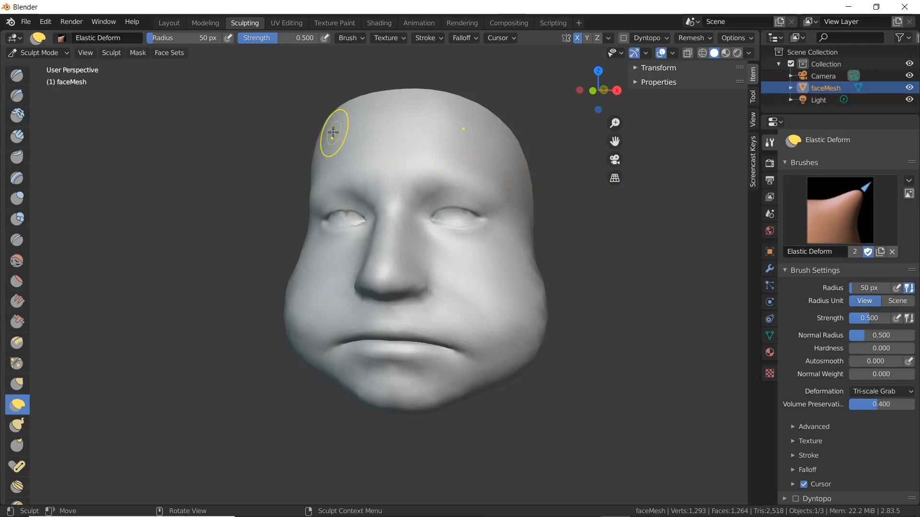
left_click(171, 24)
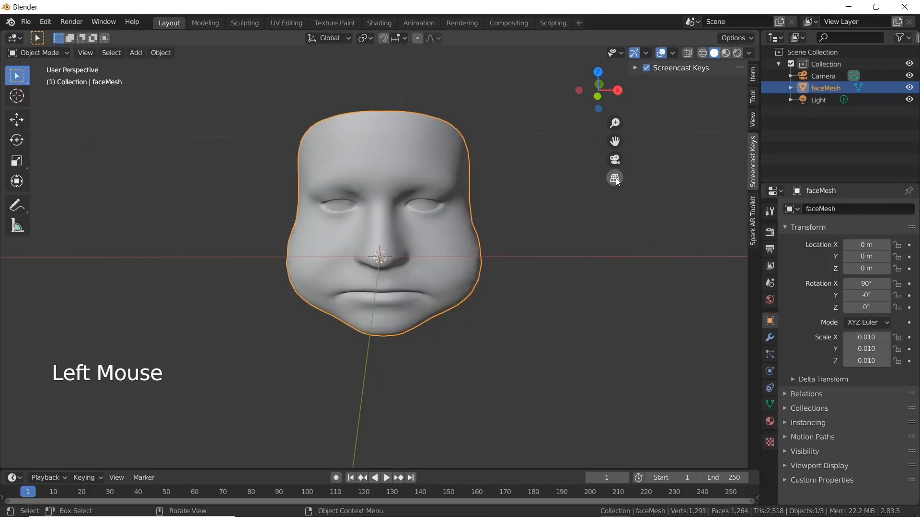
left_click(753, 221)
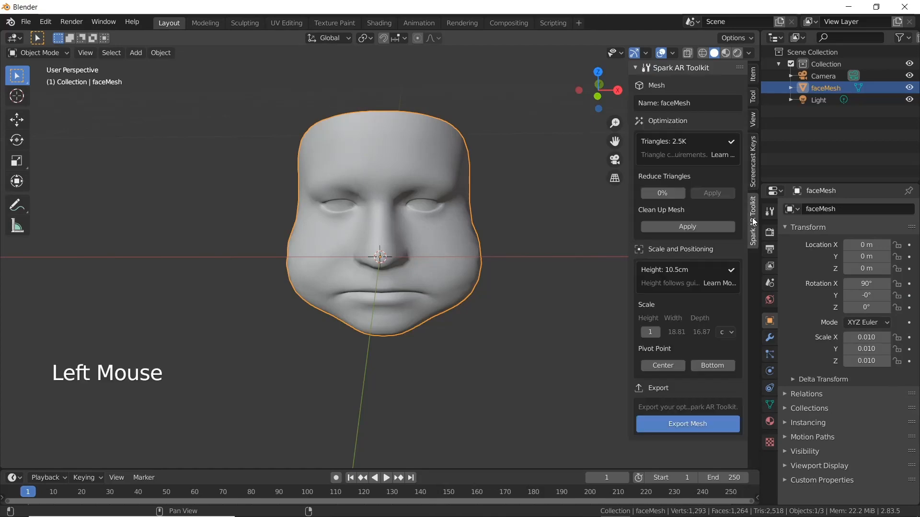
left_click(670, 367)
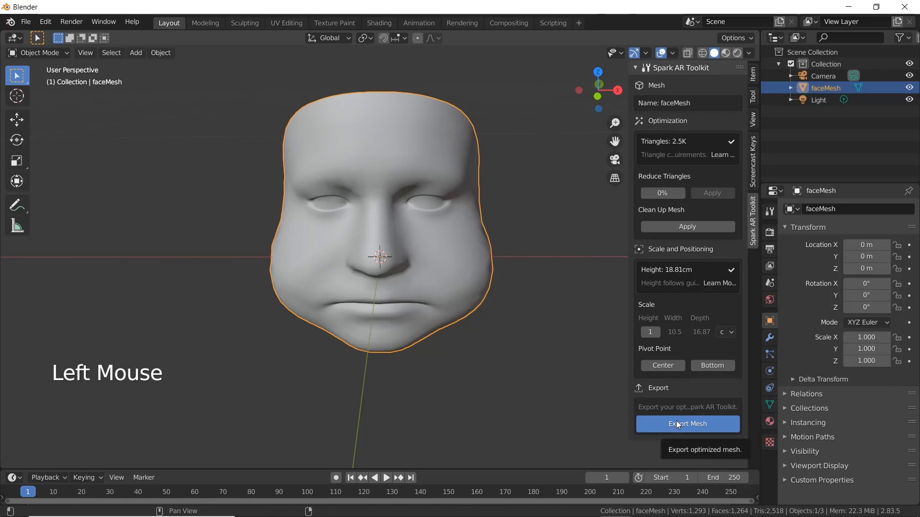
Export the optimized face mesh with the Spark AR Toolkit to the Desktop as distoredface.gltf
left_click(677, 423)
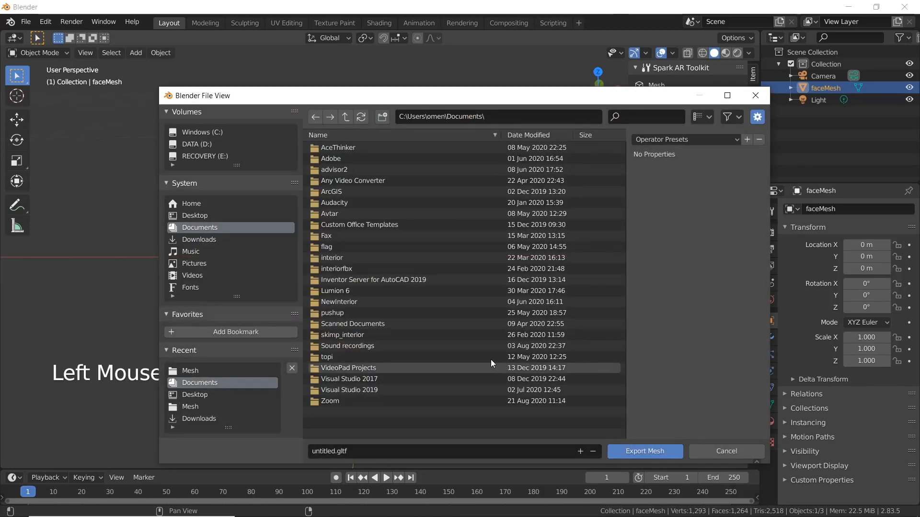
left_click(202, 216)
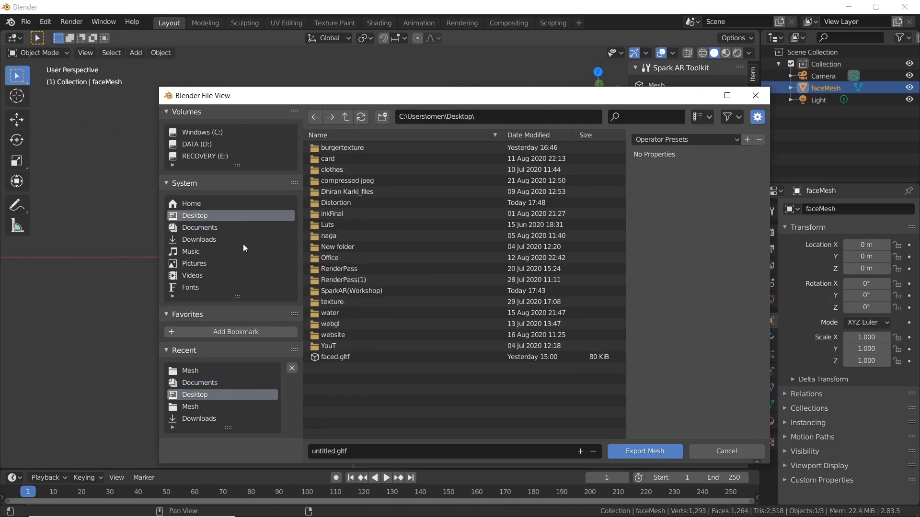
left_click(344, 448)
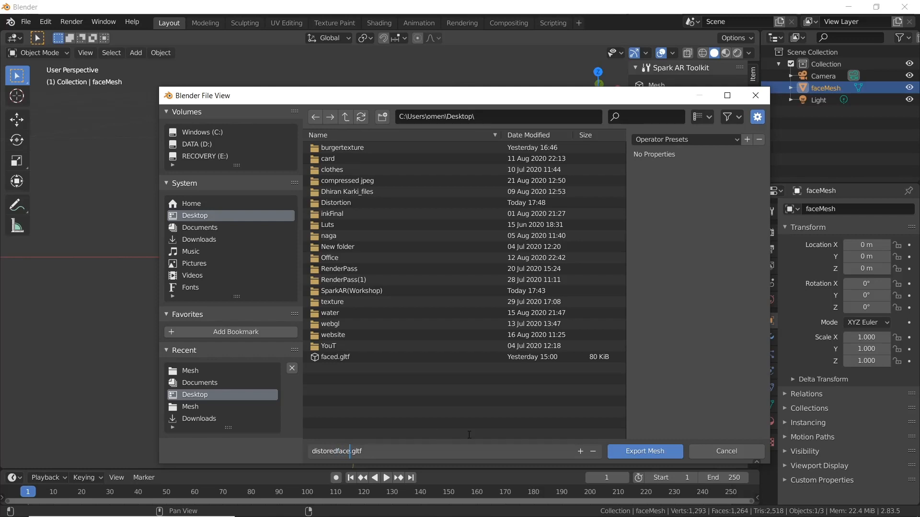
left_click(641, 452)
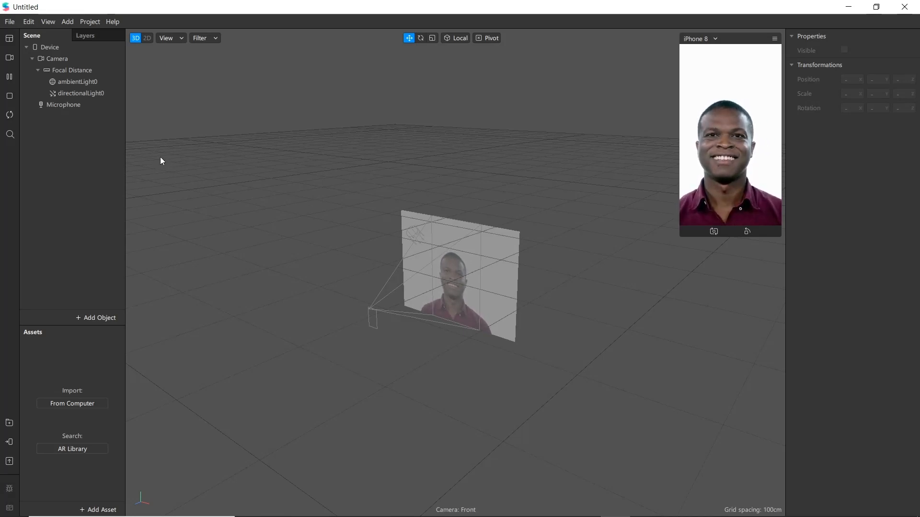
Insert a Face Mesh object into the untitled Spark AR Studio scene
left_click(83, 316)
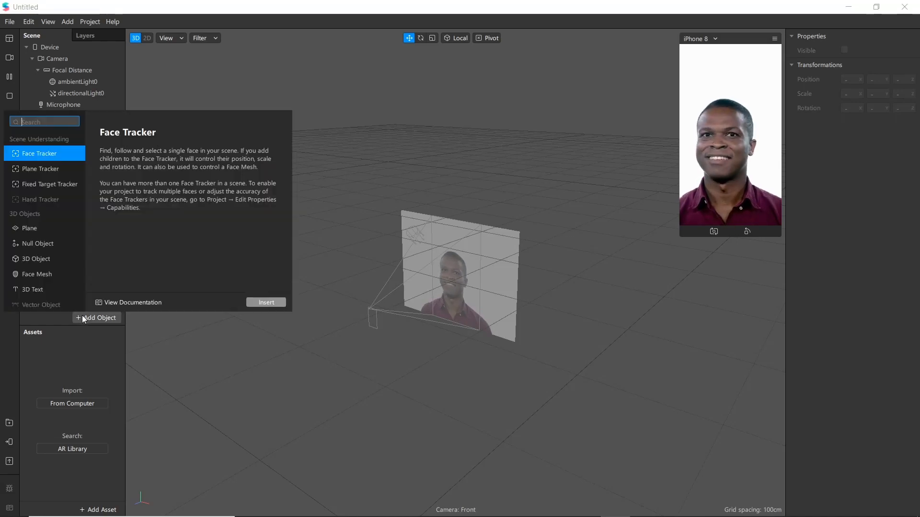
left_click(43, 273)
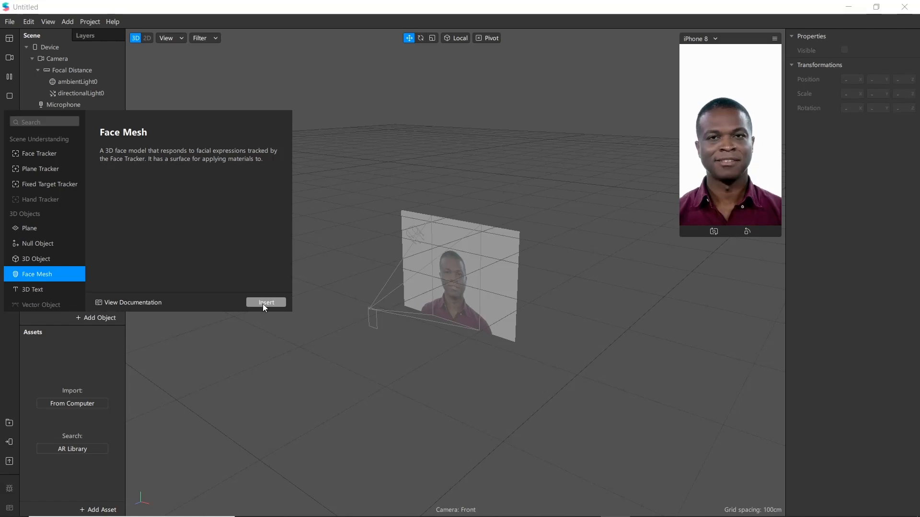
left_click(263, 303)
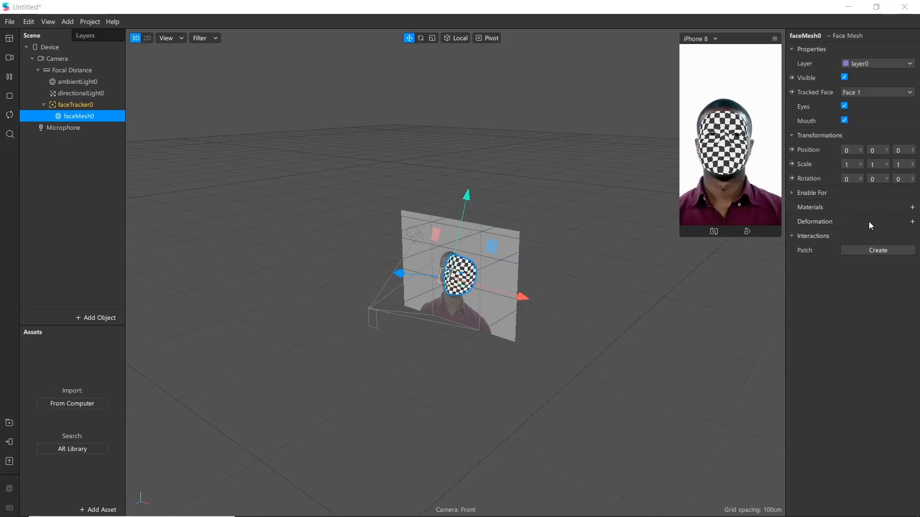
Import faceDistortionPack.fbx from the Desktop's Distortion folder, under Face_Distortion_Finished, as the face mesh's deformation
left_click(912, 222)
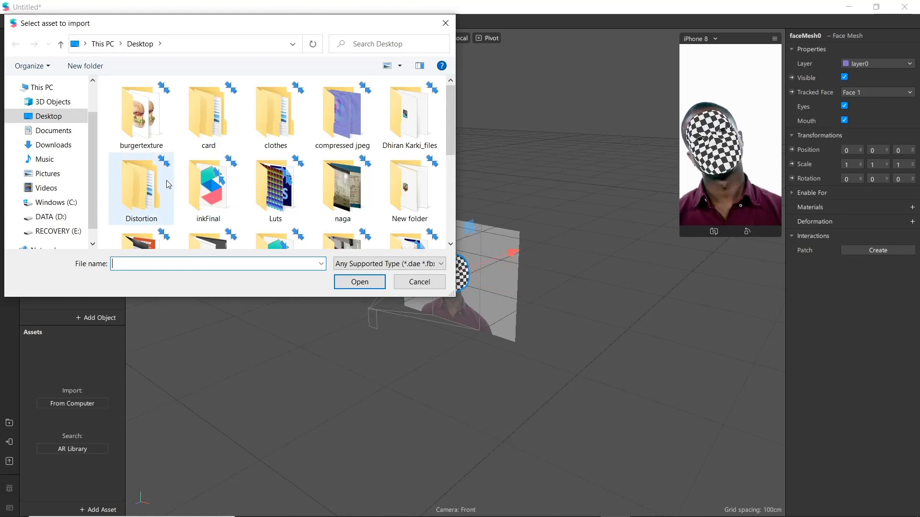
scroll(221, 194, "down", 2)
scroll(221, 197, "up", 2)
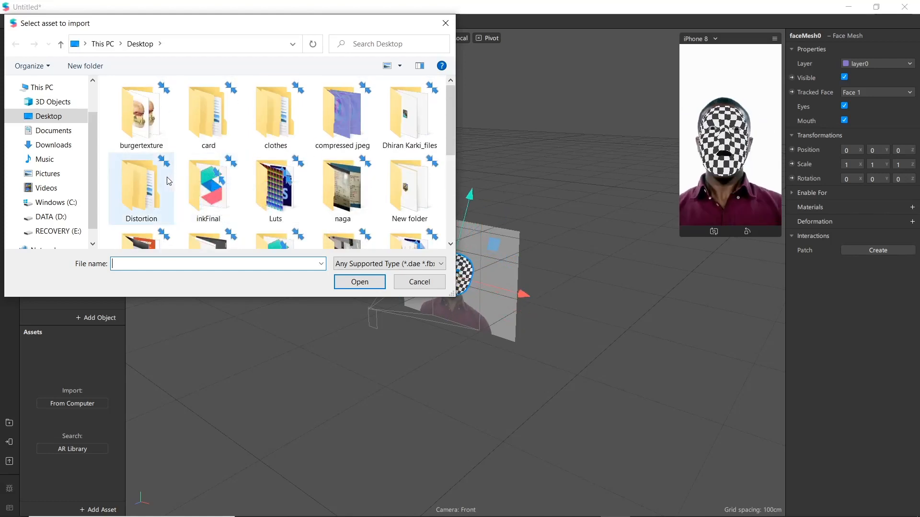
double_click(156, 186)
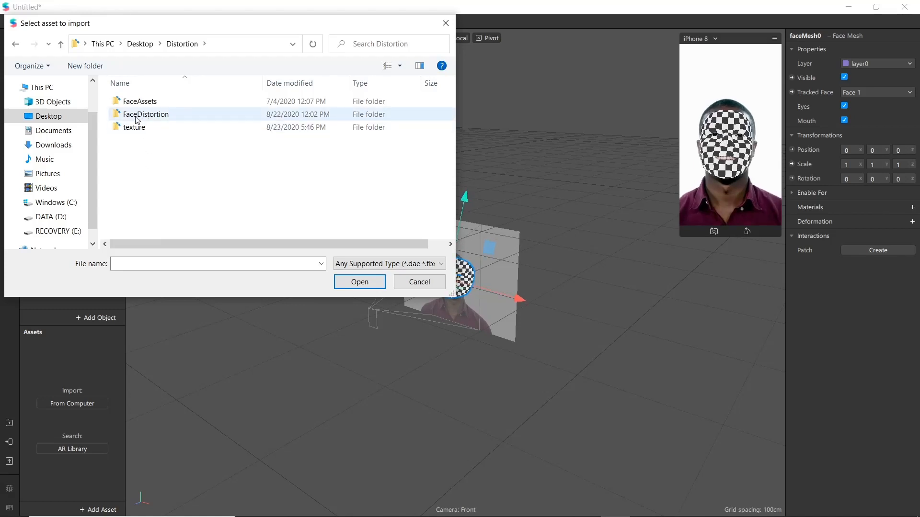
left_click(135, 119)
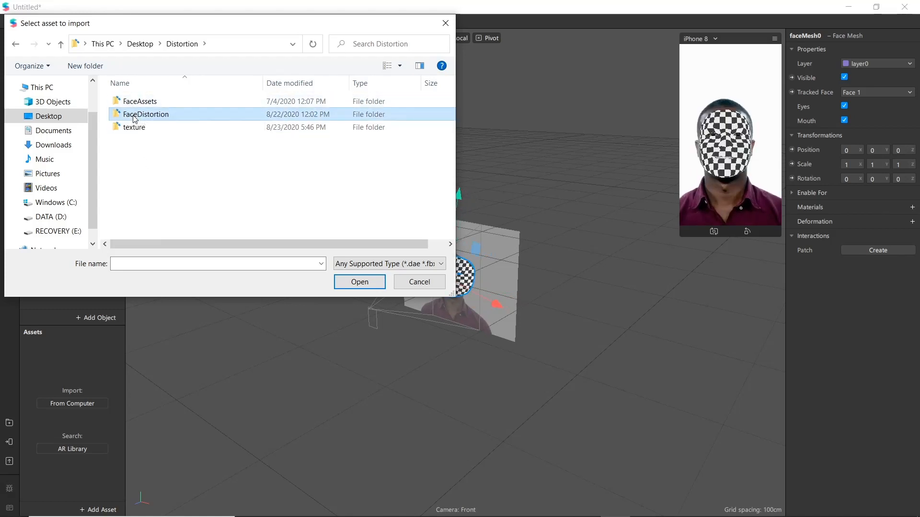
double_click(135, 119)
double_click(135, 101)
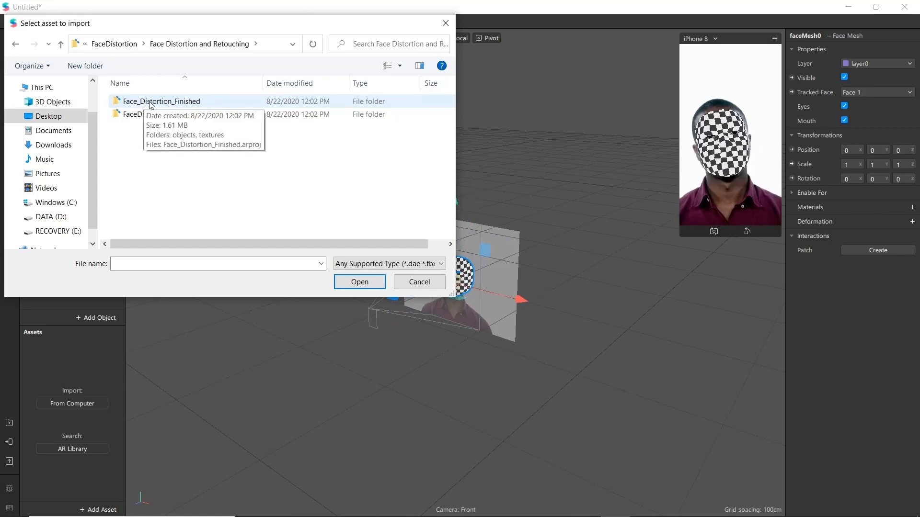
double_click(151, 103)
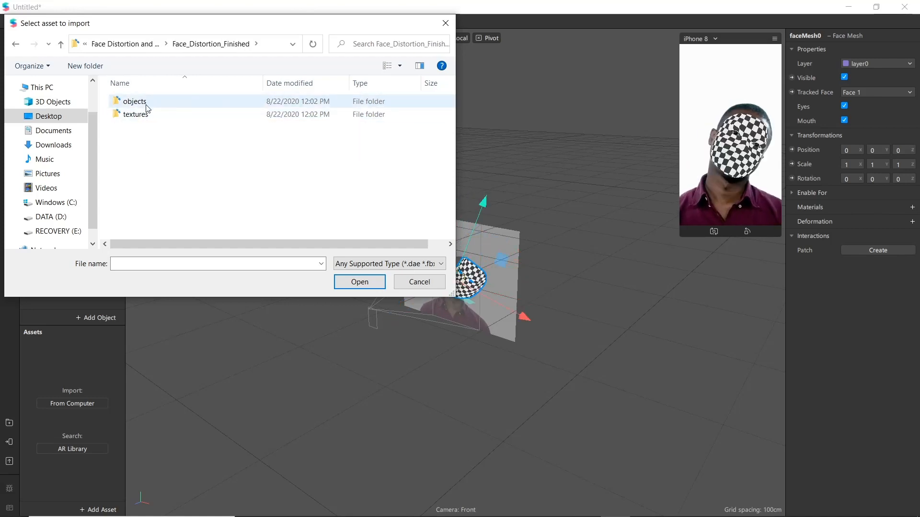
double_click(135, 101)
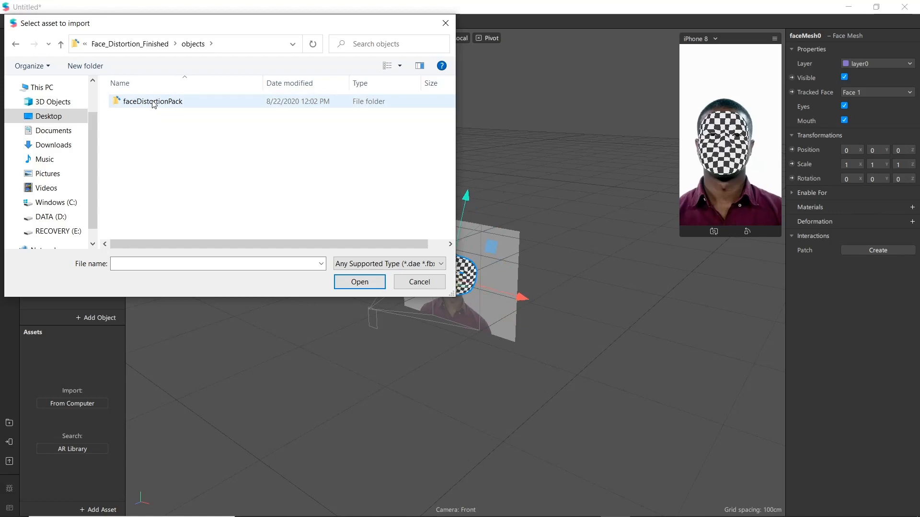
double_click(154, 102)
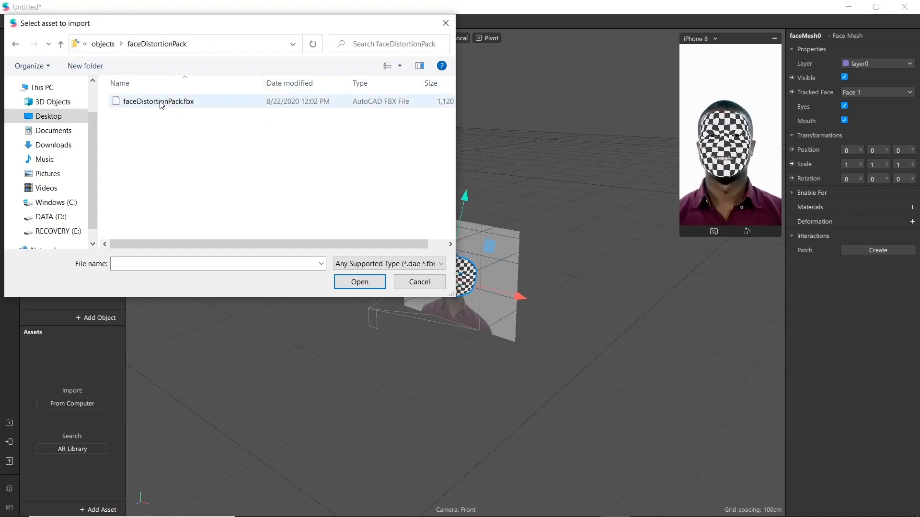
left_click(158, 101)
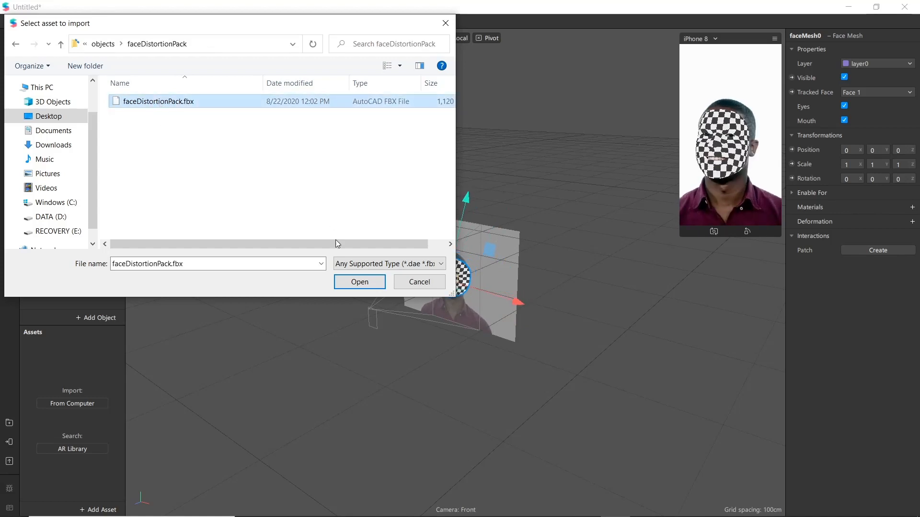
left_click(360, 284)
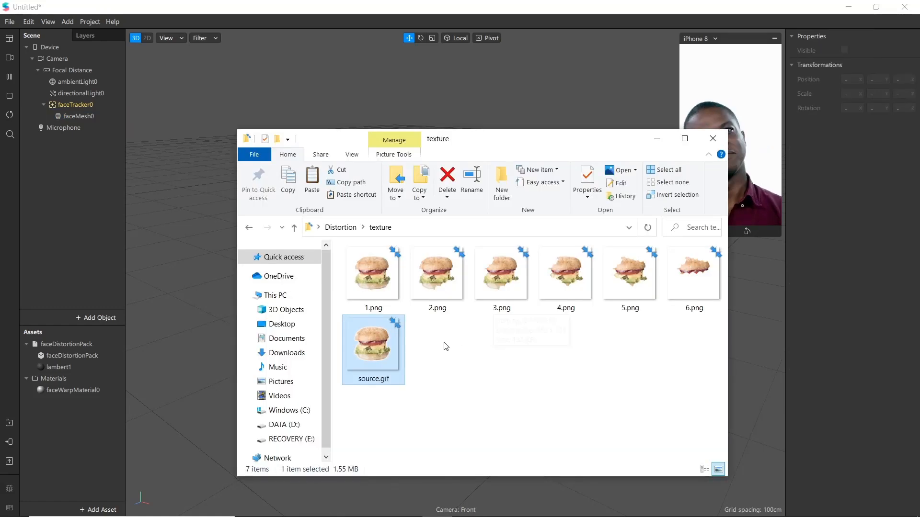
Preview source.gif from the Distortion texture folder, and close the image viewer
double_click(384, 353)
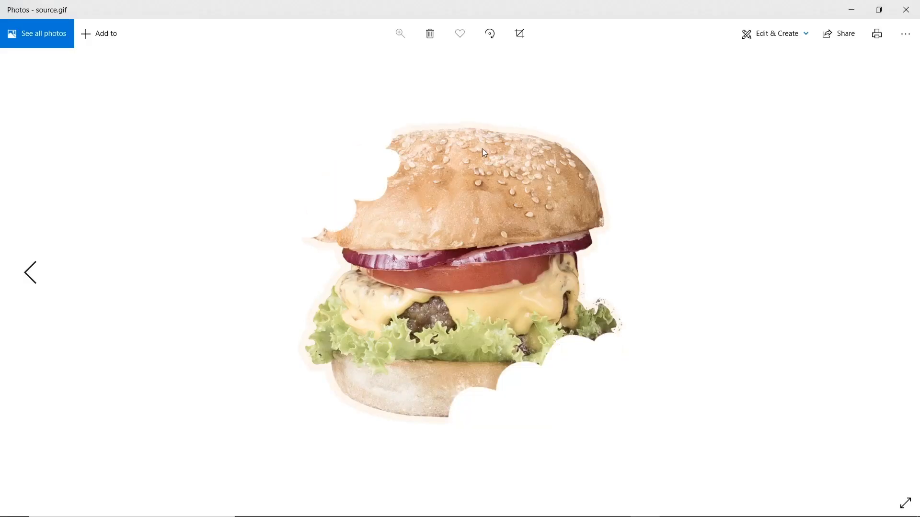
left_click(896, 17)
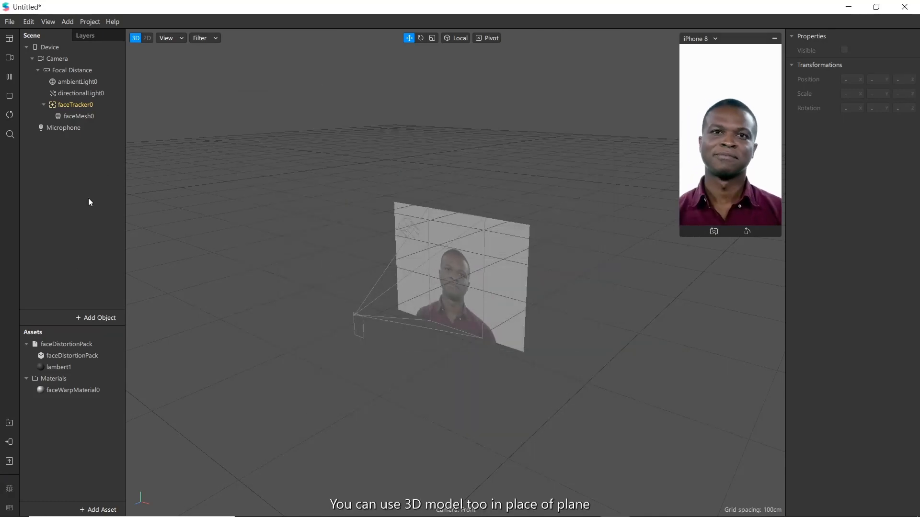
Insert a plane into the scene and move it down below the face to a Y position of about -0.31
left_click(93, 314)
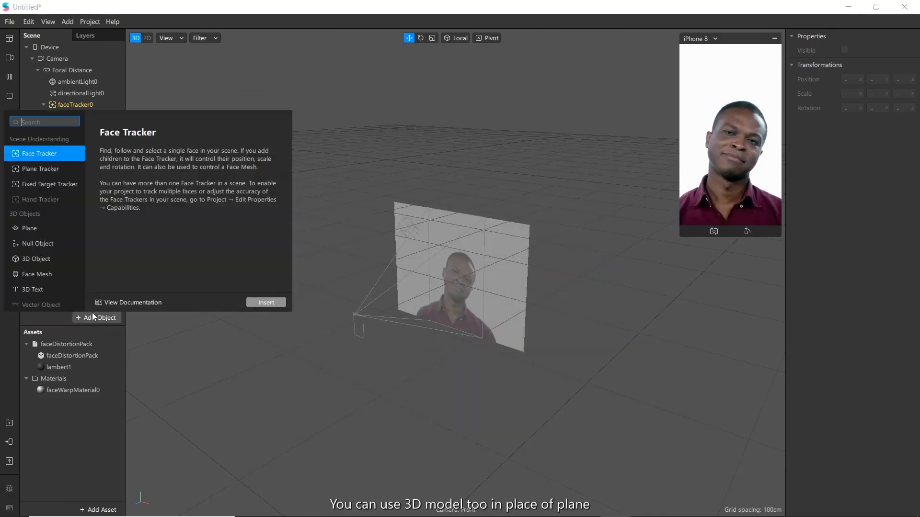
left_click(38, 229)
left_click(268, 302)
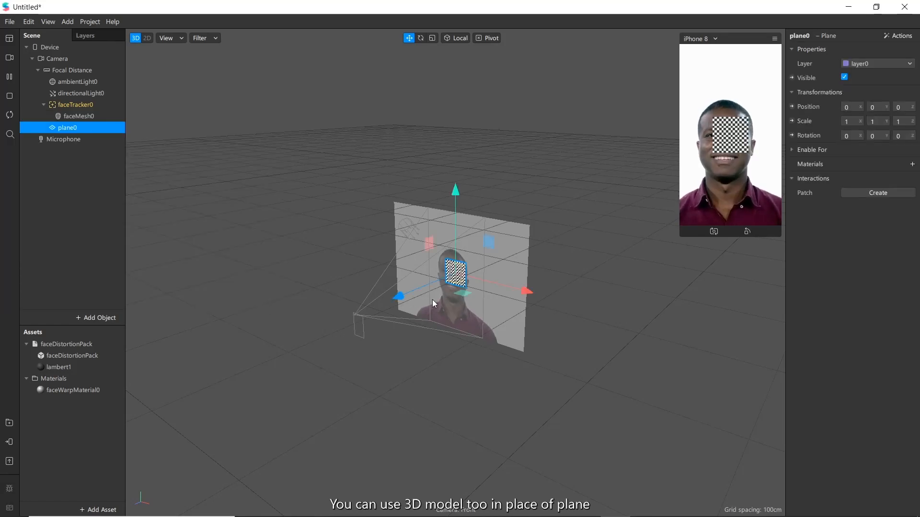
scroll(444, 295, "up", 5)
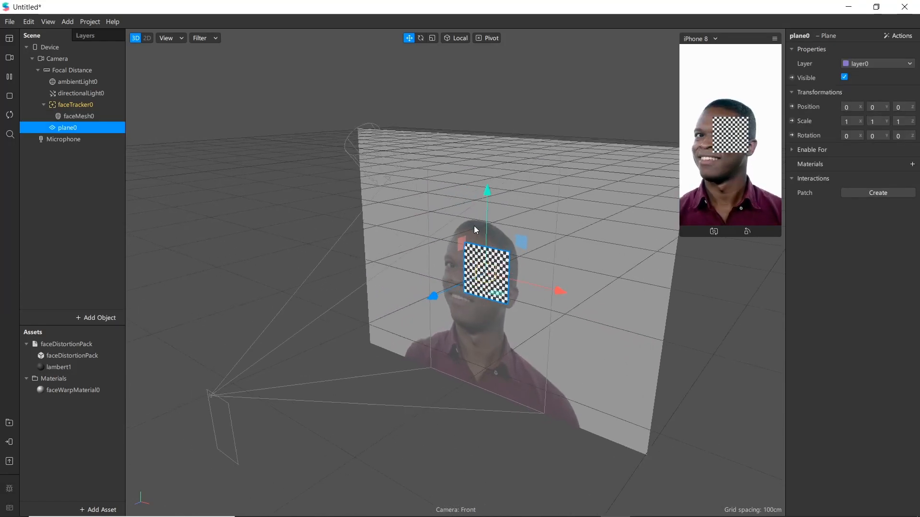
left_click_drag(486, 221, 465, 350)
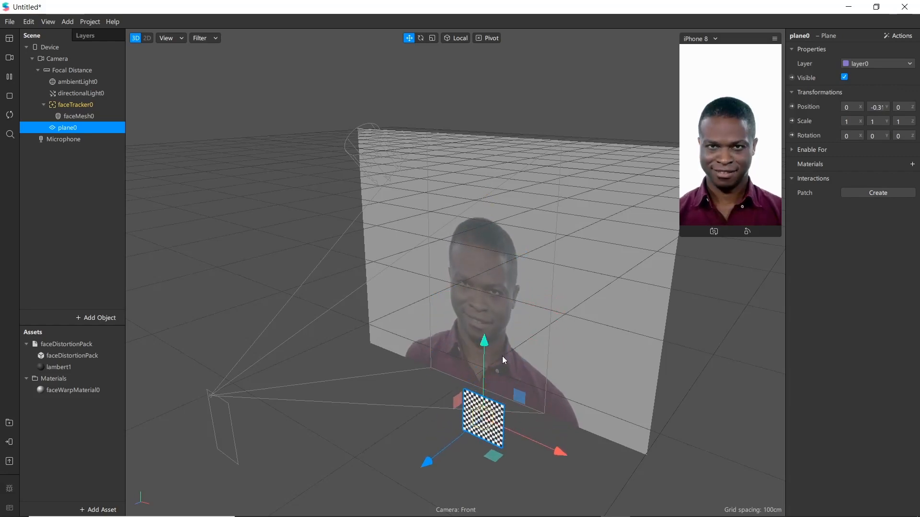
right_click_drag(502, 356, 492, 296)
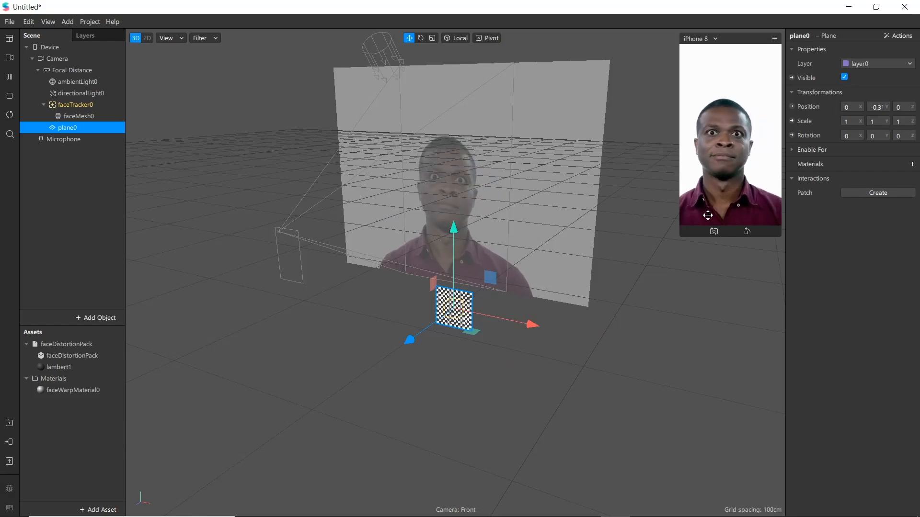
Create a new material for the plane and rename it Burger
left_click(912, 164)
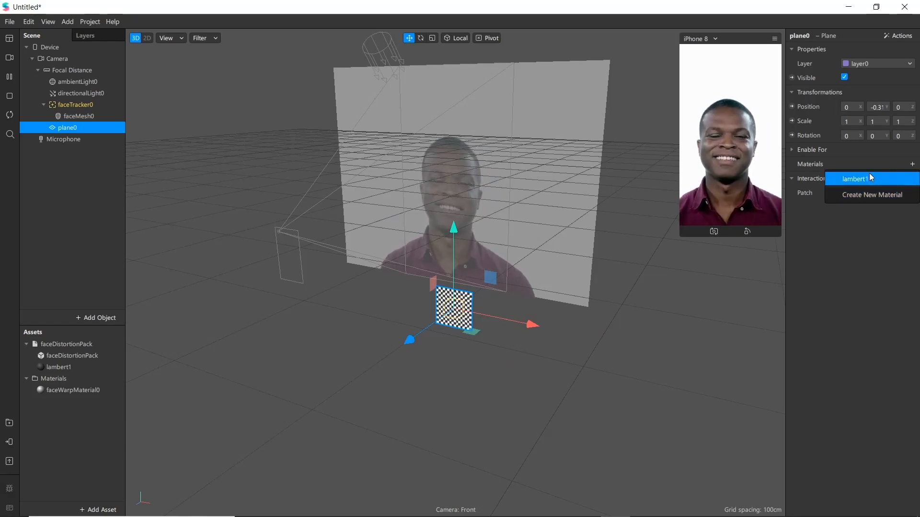
left_click(872, 194)
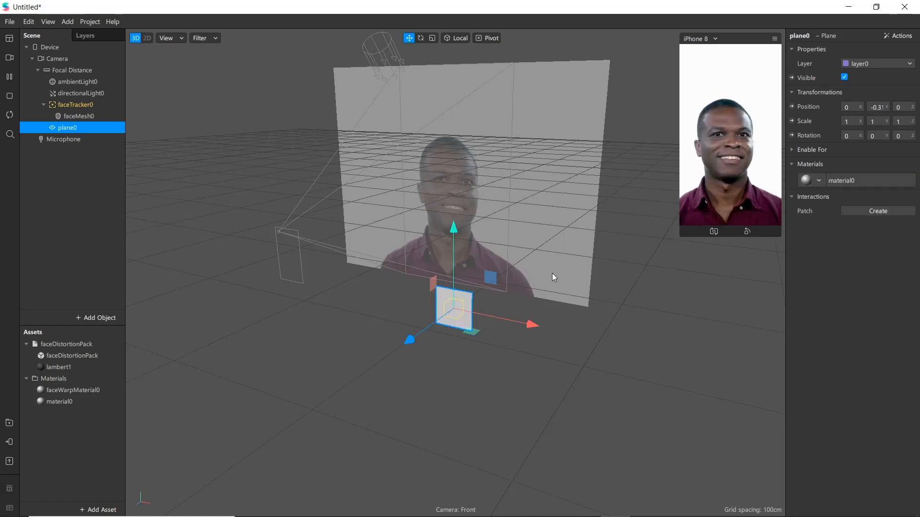
double_click(61, 402)
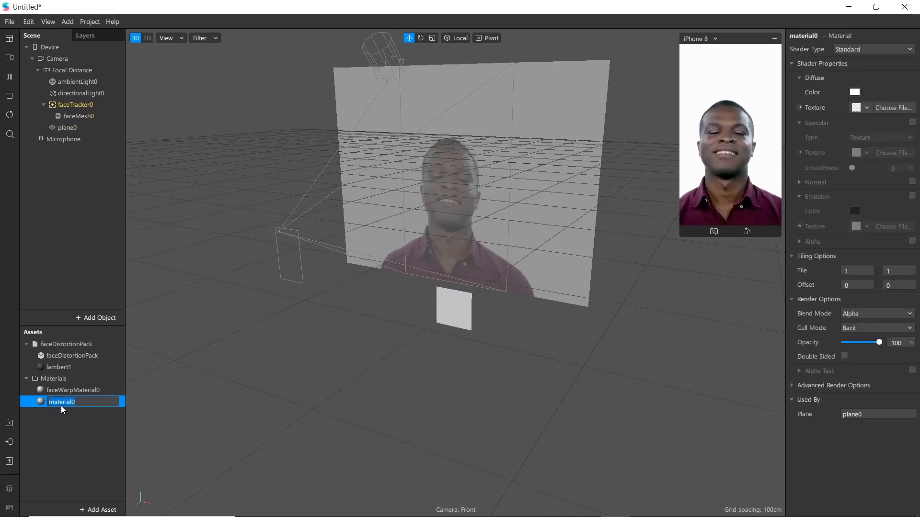
type("Burger")
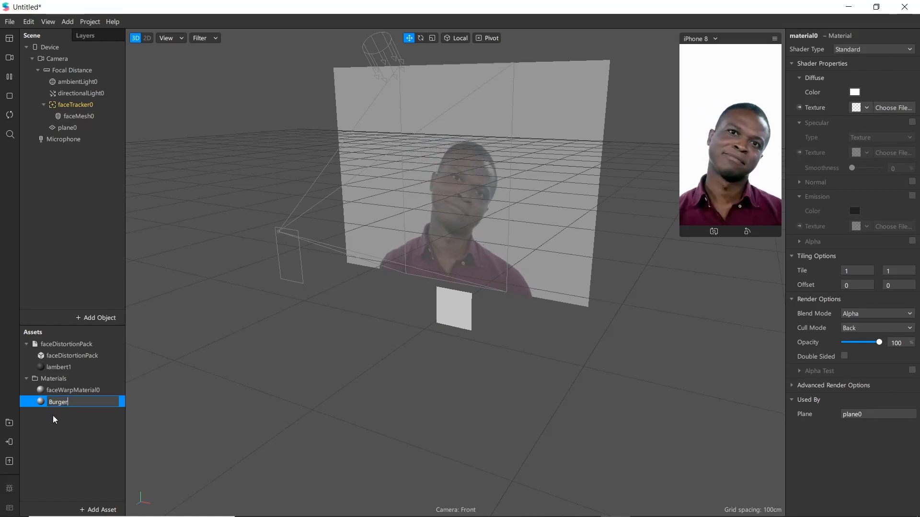
left_click(84, 490)
Add an animation sequence asset and name it Burger
left_click(93, 509)
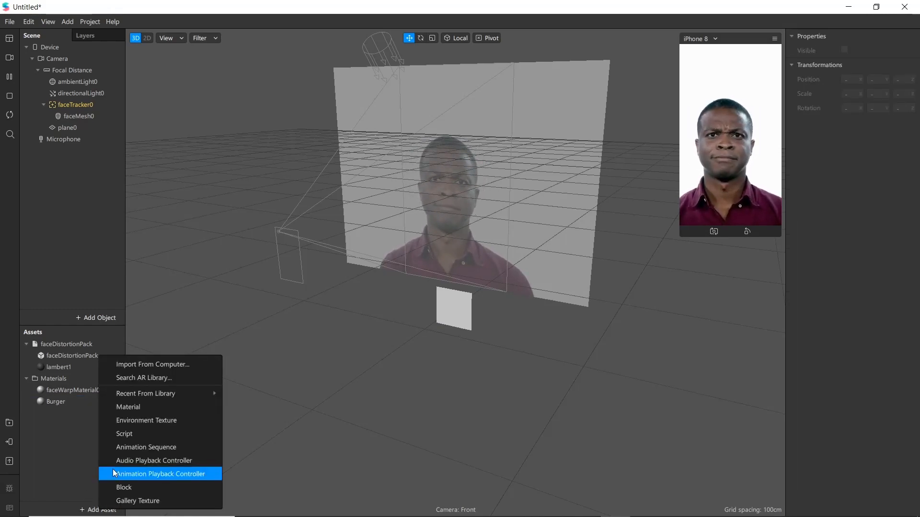
left_click(123, 447)
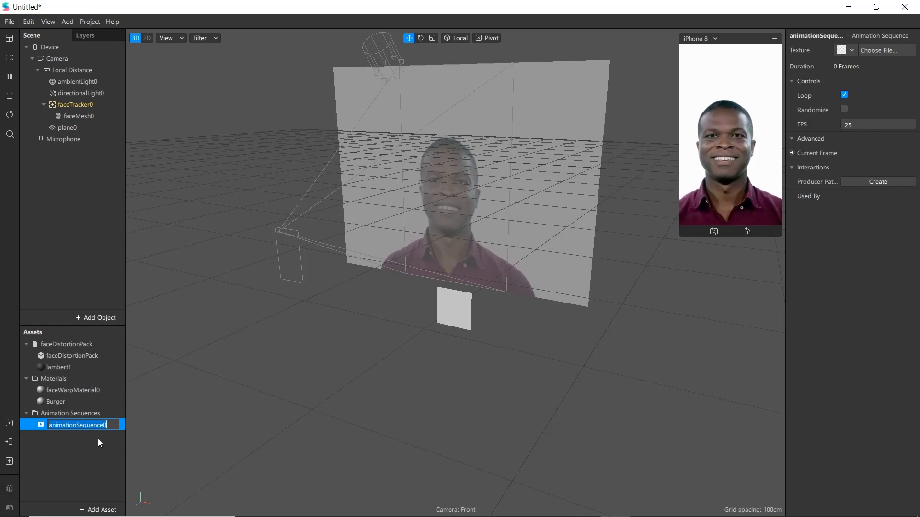
type("Burger")
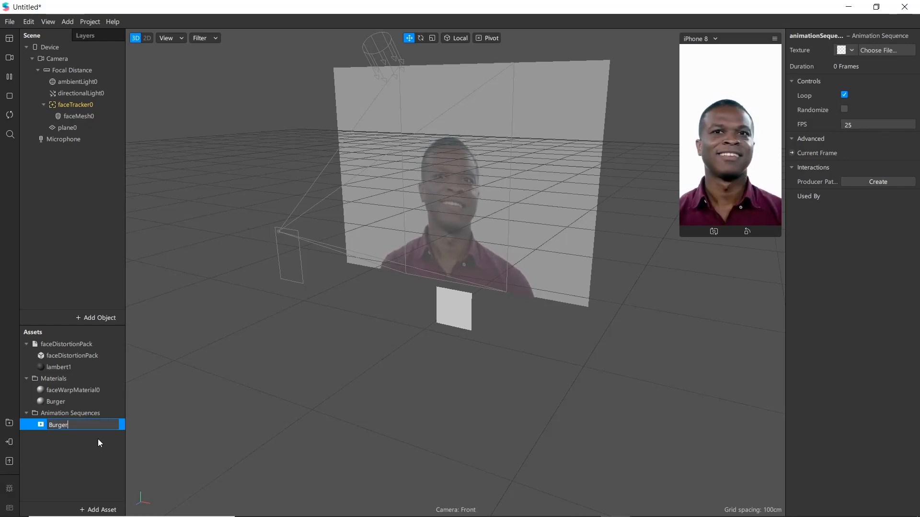
key("Return")
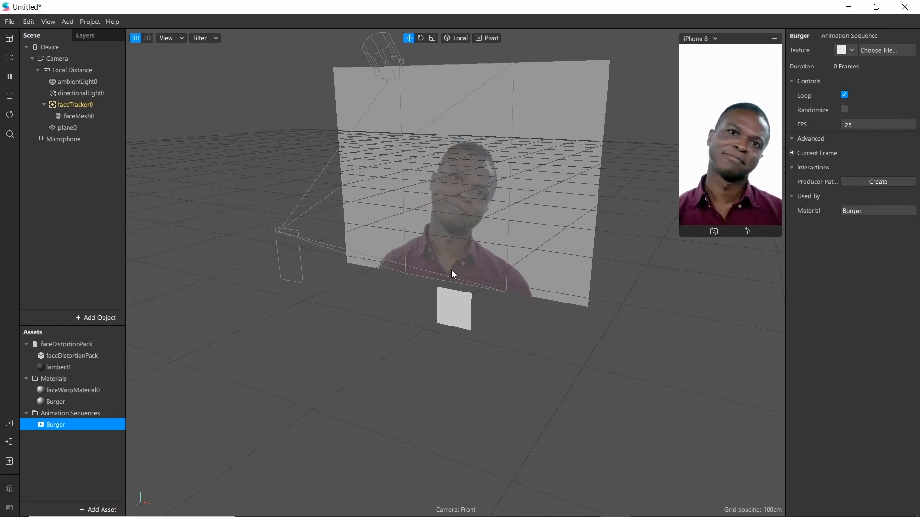
Load 1.png through 7.png as the Burger animation sequence's texture and set its frame rate to 1 FPS
left_click(869, 49)
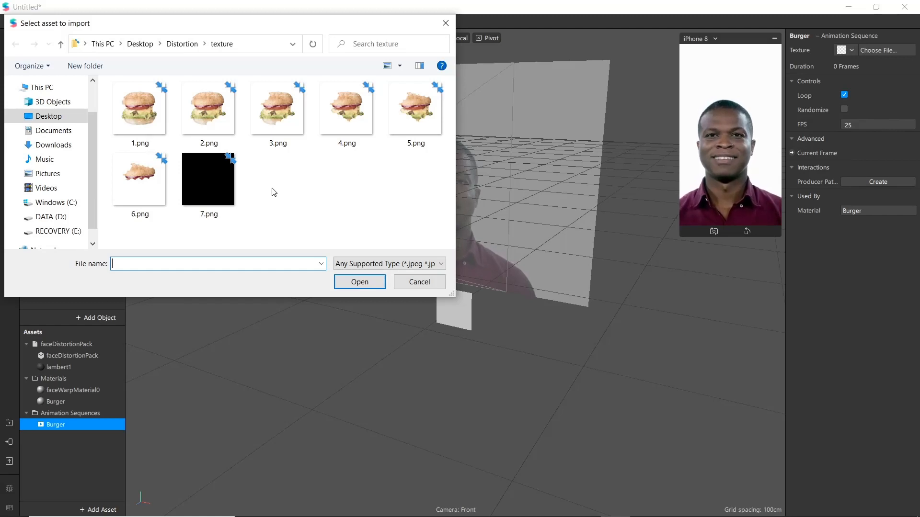
left_click(236, 189)
key("ctrl+a")
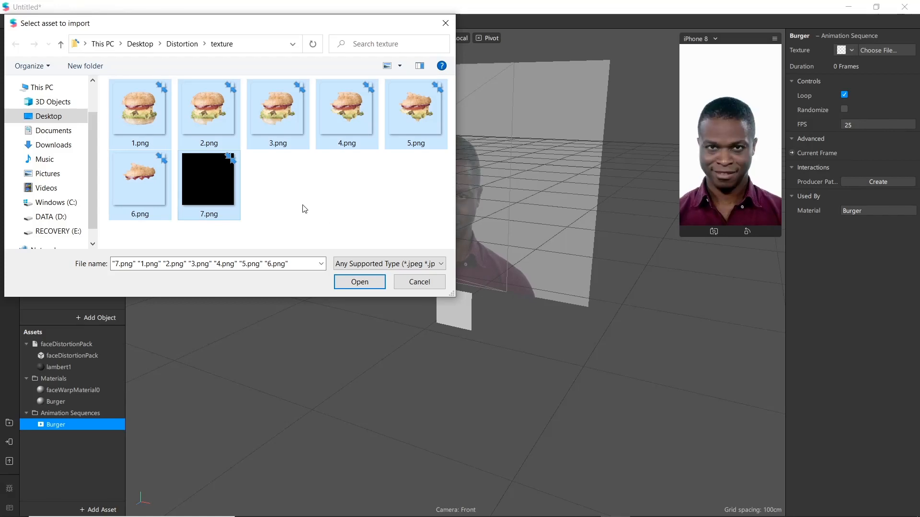
left_click(360, 281)
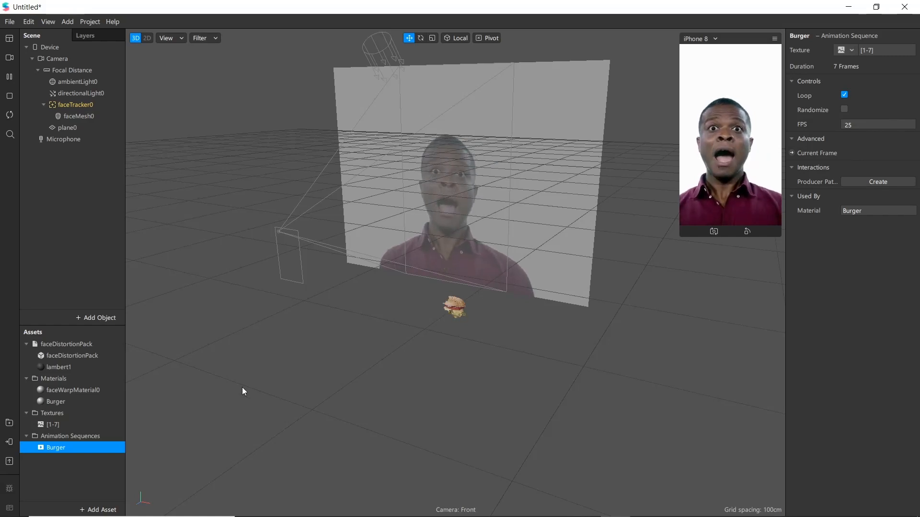
left_click(859, 125)
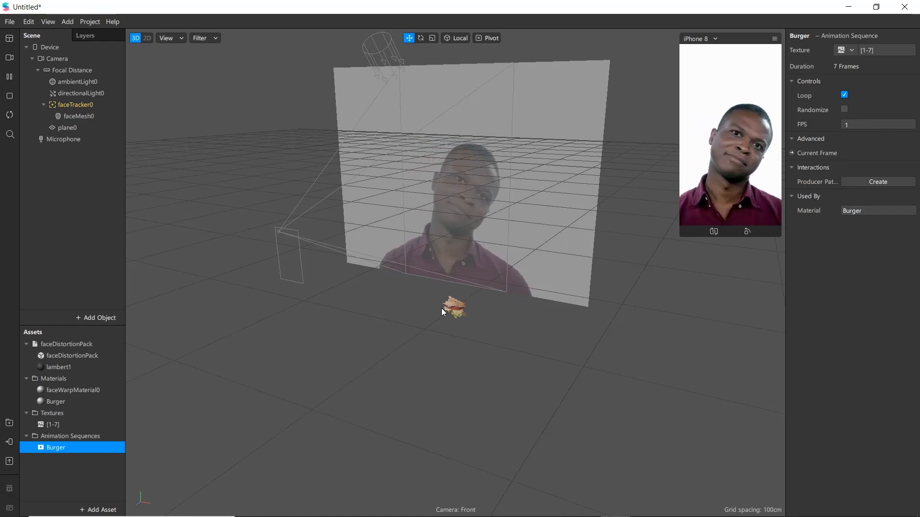
left_click(358, 312)
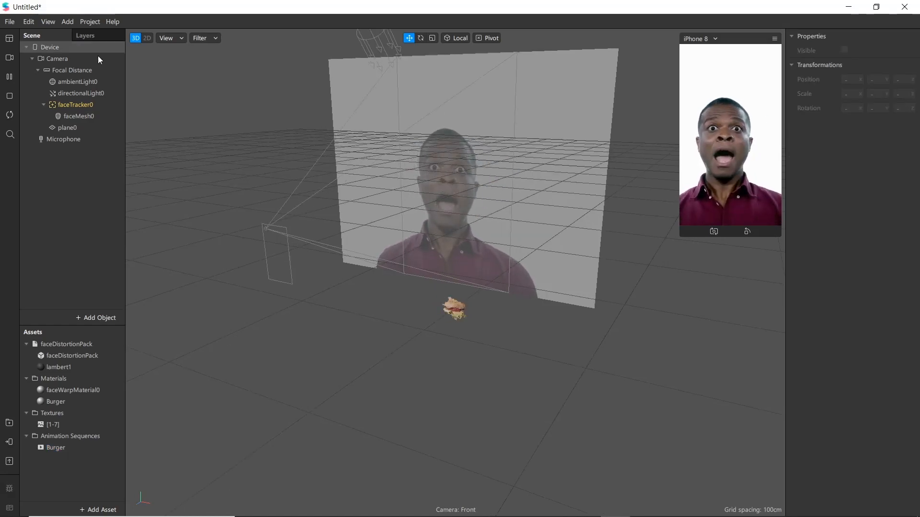
Show the Patch Editor and enlarge it to about half of the workspace height
left_click(50, 23)
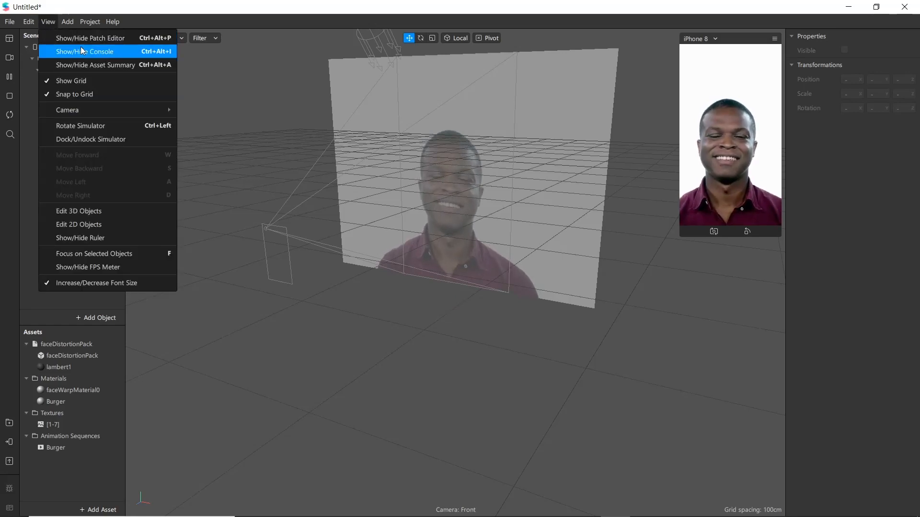
left_click(70, 37)
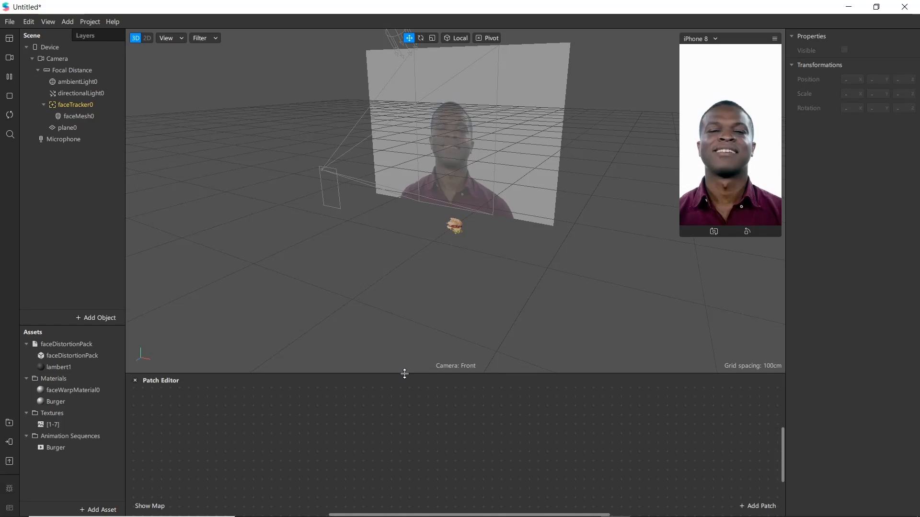
left_click_drag(401, 373, 401, 257)
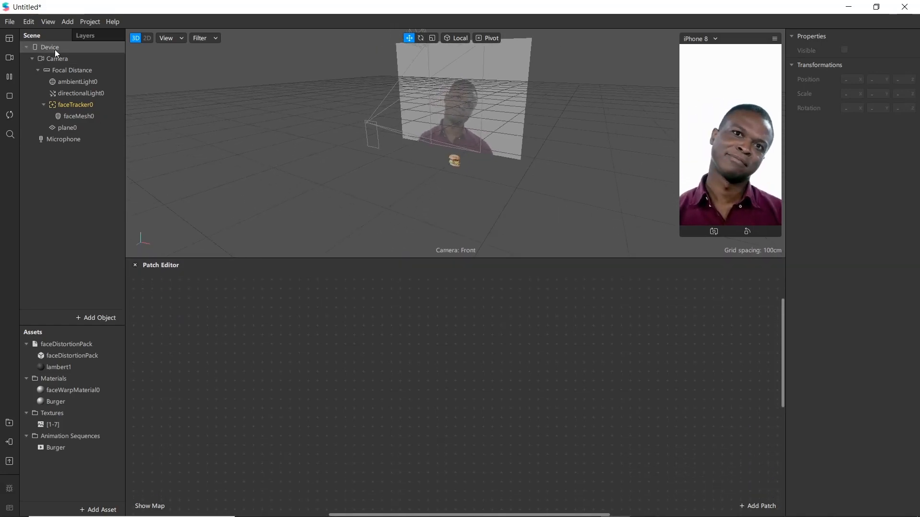
Create a Mouth Open interaction patch for faceTracker0
left_click(95, 118)
left_click(99, 104)
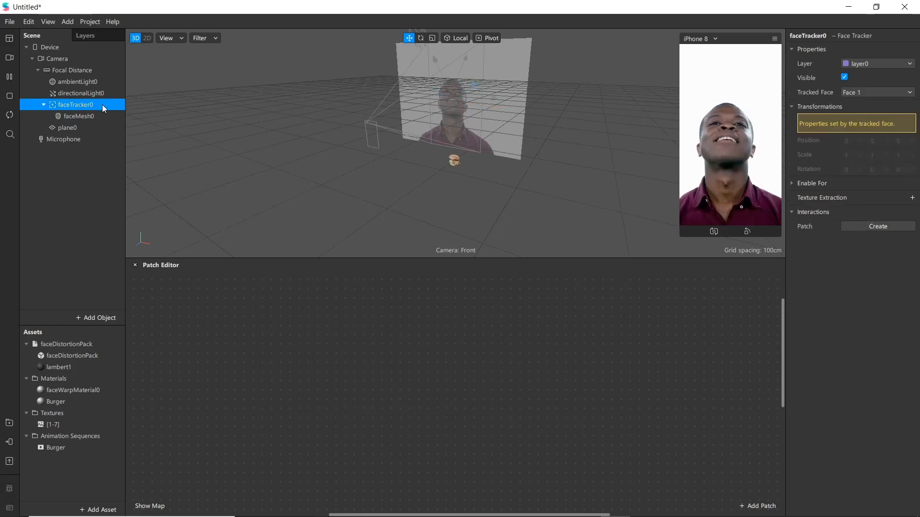
left_click(869, 227)
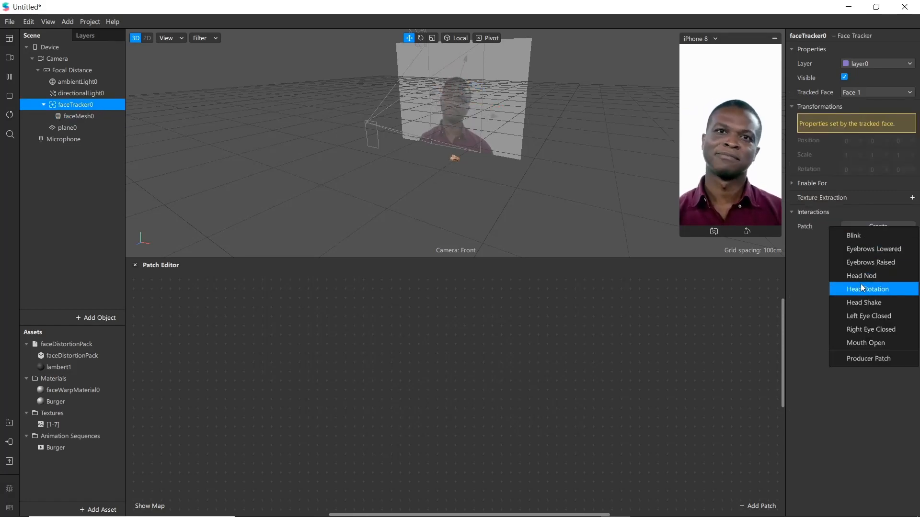
left_click(863, 341)
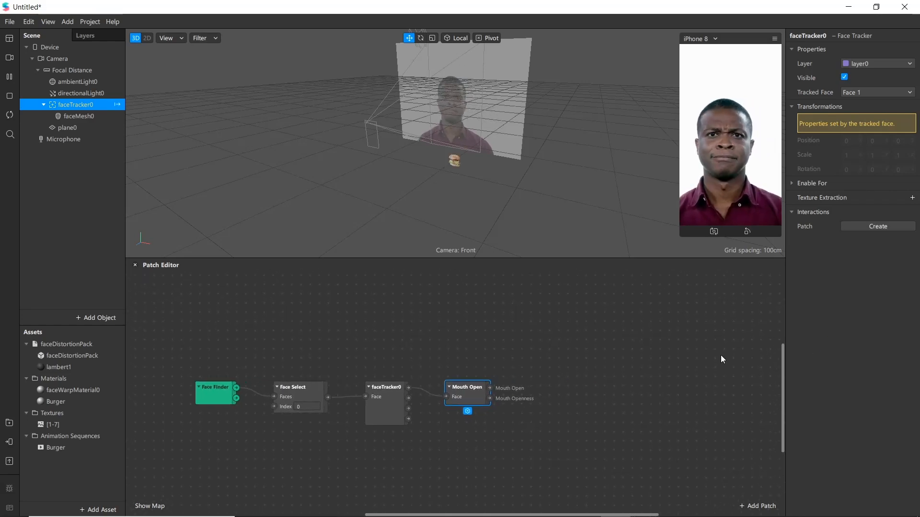
Move the Face Finder, Face Select, faceTracker0 and Mouth Open patches higher in the patch graph
left_click_drag(214, 396, 209, 327)
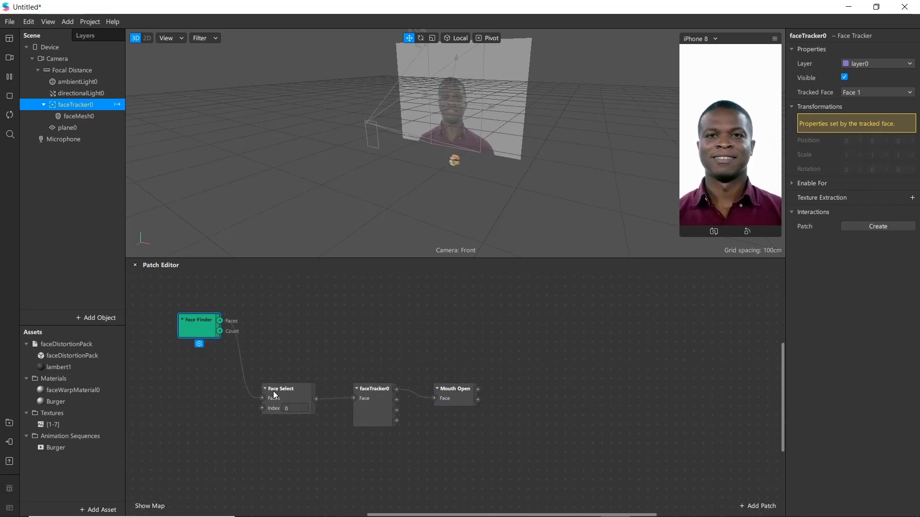
left_click_drag(273, 390, 265, 340)
left_click_drag(379, 389, 370, 339)
left_click_drag(459, 389, 452, 339)
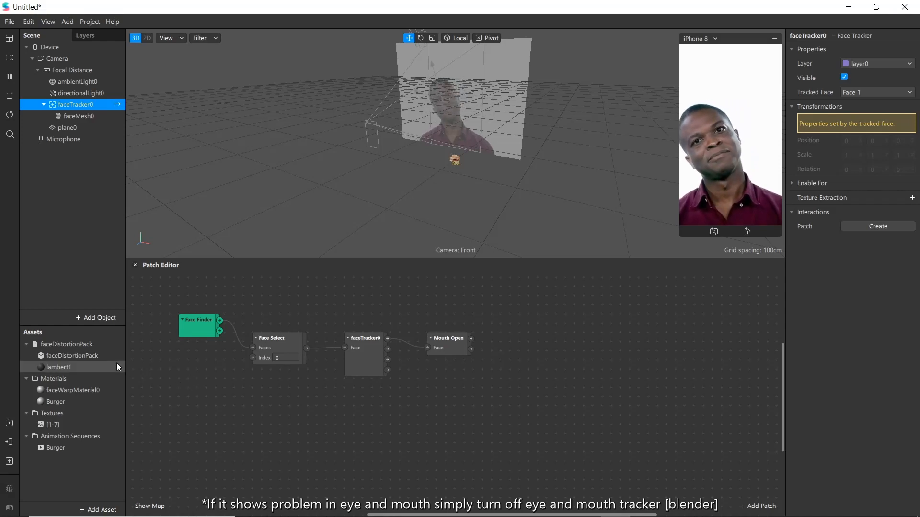
Import faced.gltf from the Desktop as the morph object for faceMesh0's deformation
left_click(80, 116)
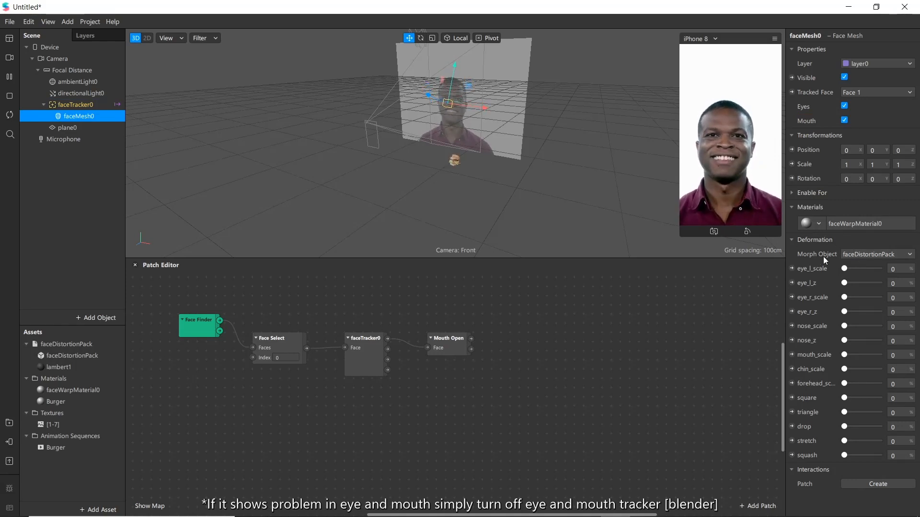
left_click(862, 257)
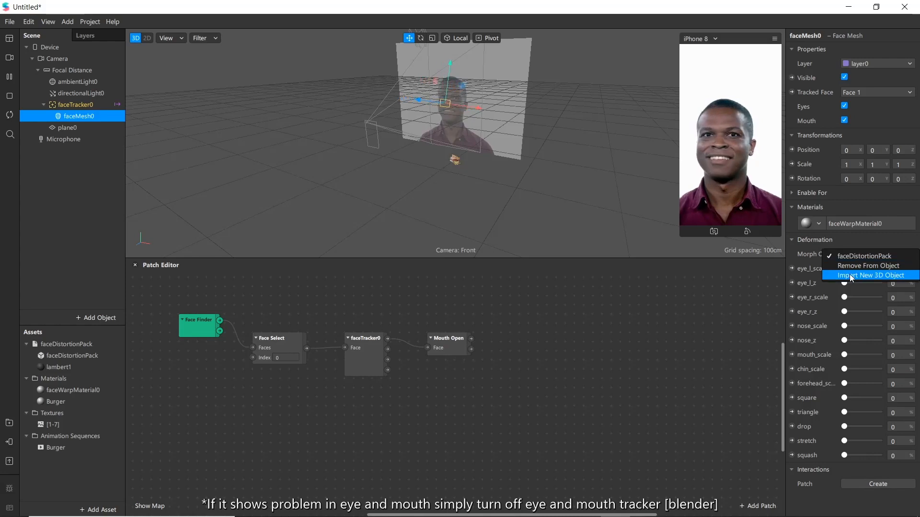
left_click(851, 276)
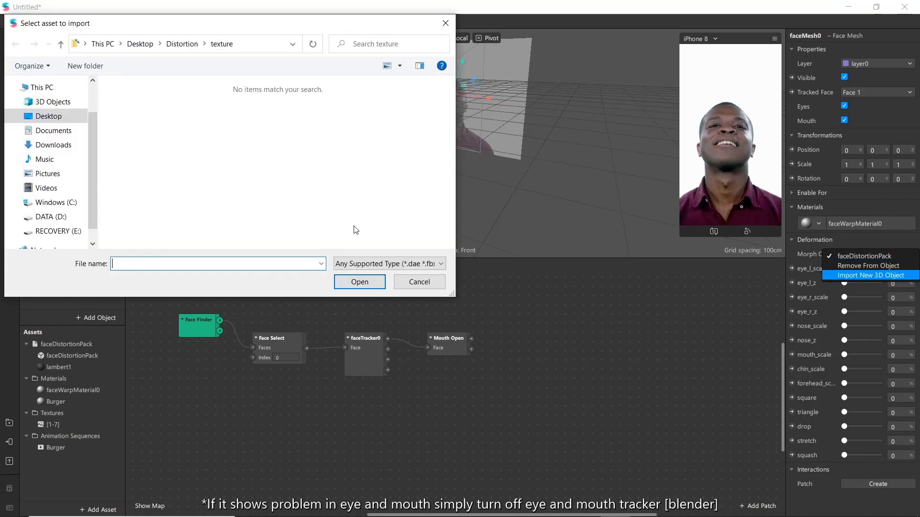
left_click(74, 120)
scroll(138, 131, "down", 5)
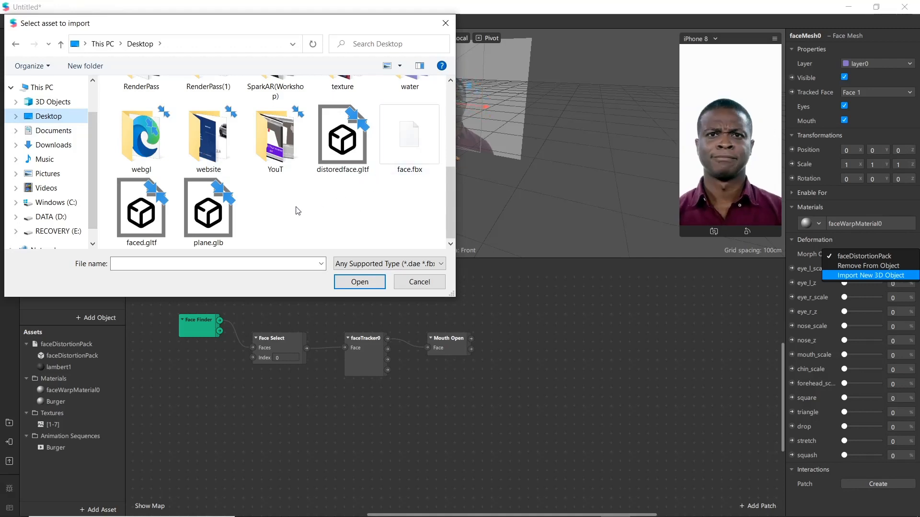
double_click(141, 213)
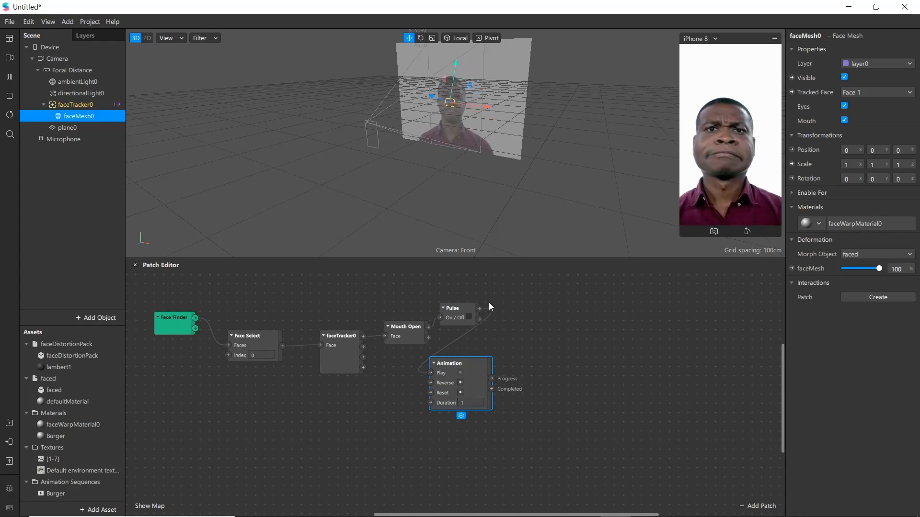
Add a Transition patch fed by the Animation patch's Progress output and place it below and beside the Animation patch
left_click_drag(492, 378, 518, 440)
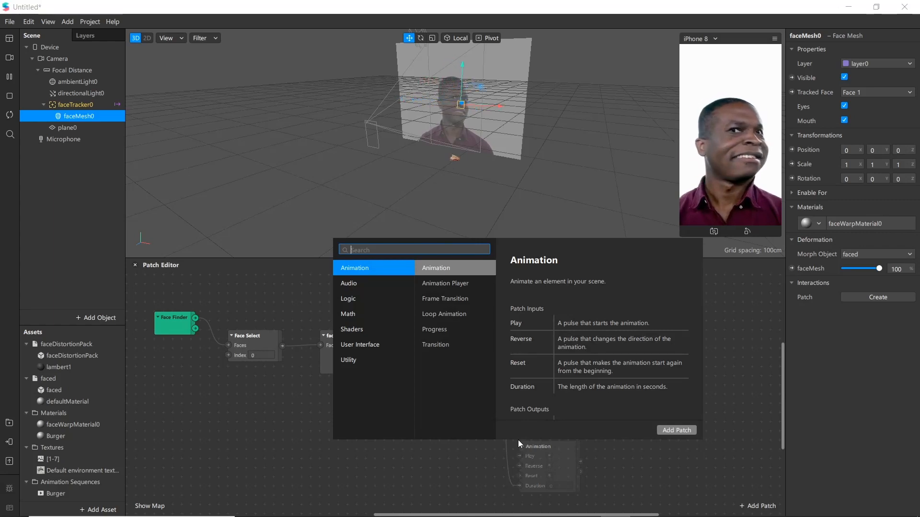
type("tra")
key("Down")
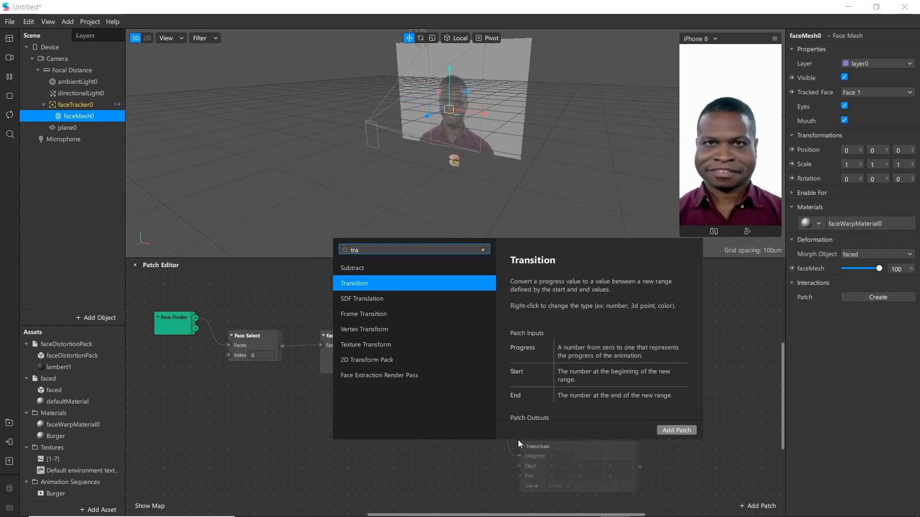
key("Return")
left_click_drag(564, 445, 553, 421)
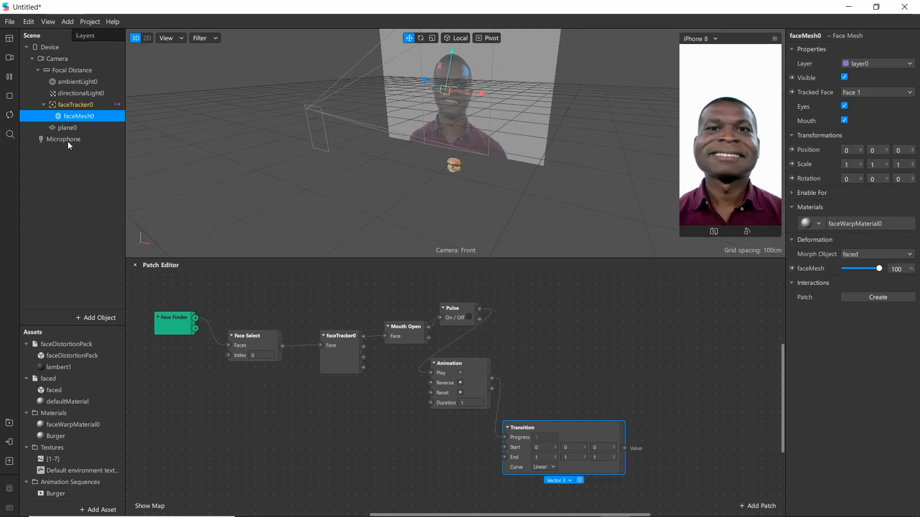
Copy plane0's Y position, -0.31972, into the Y value of the Transition patch's Start
left_click(69, 127)
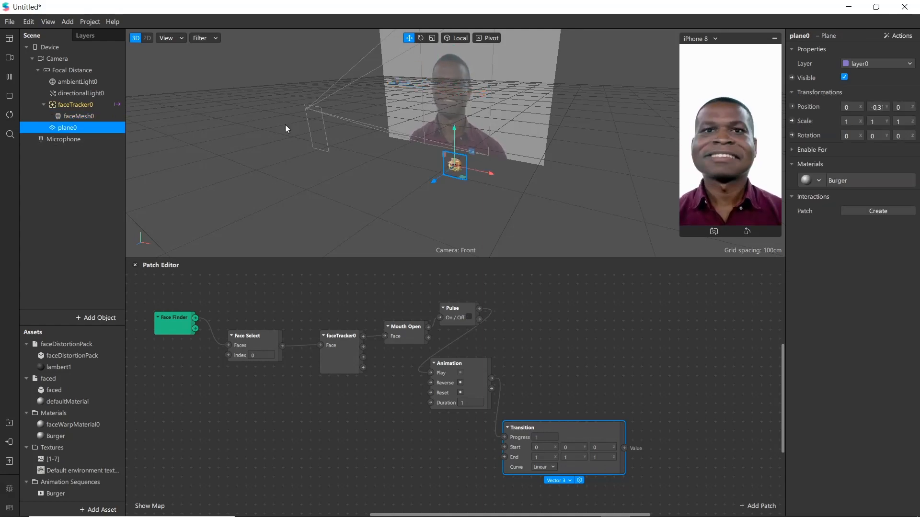
left_click_drag(551, 428, 561, 391)
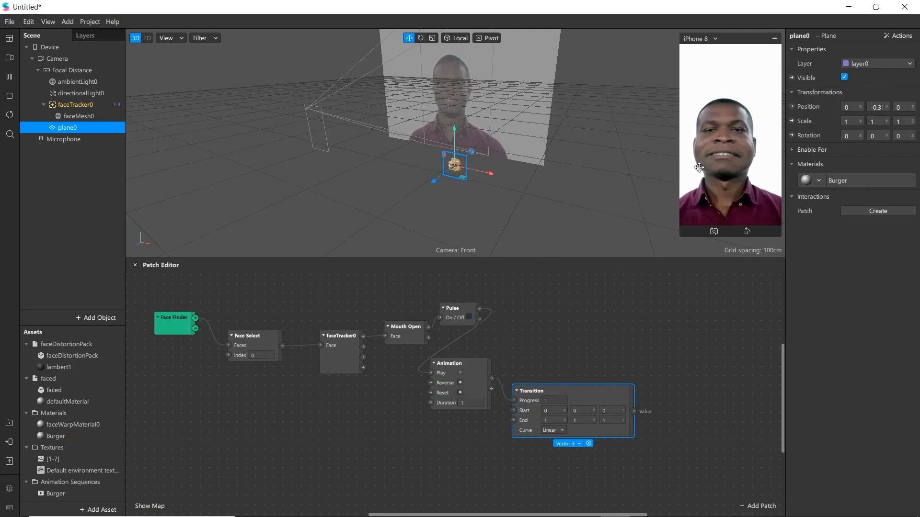
left_click(854, 106)
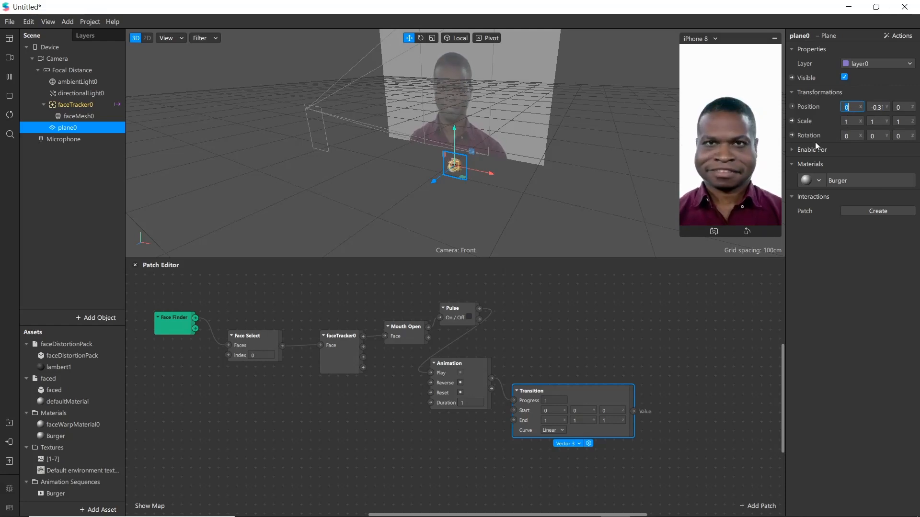
left_click(556, 410)
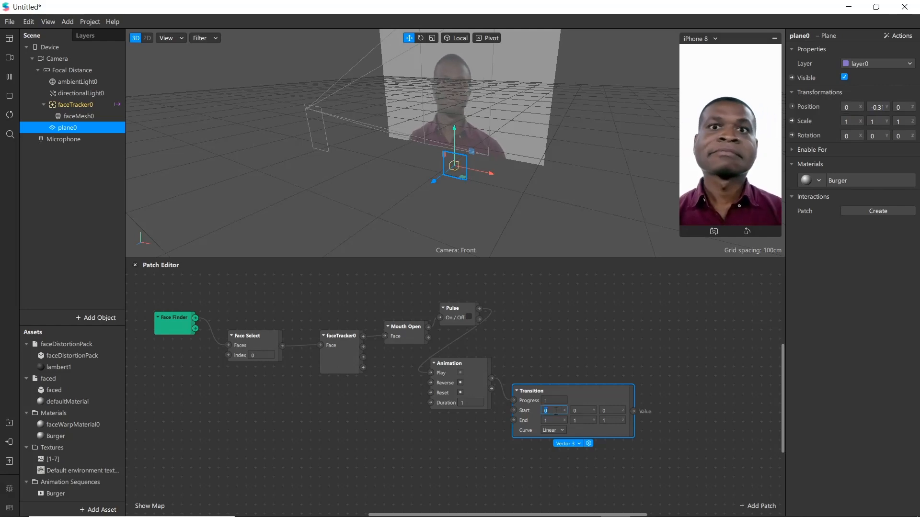
double_click(872, 107)
key("ctrl+c")
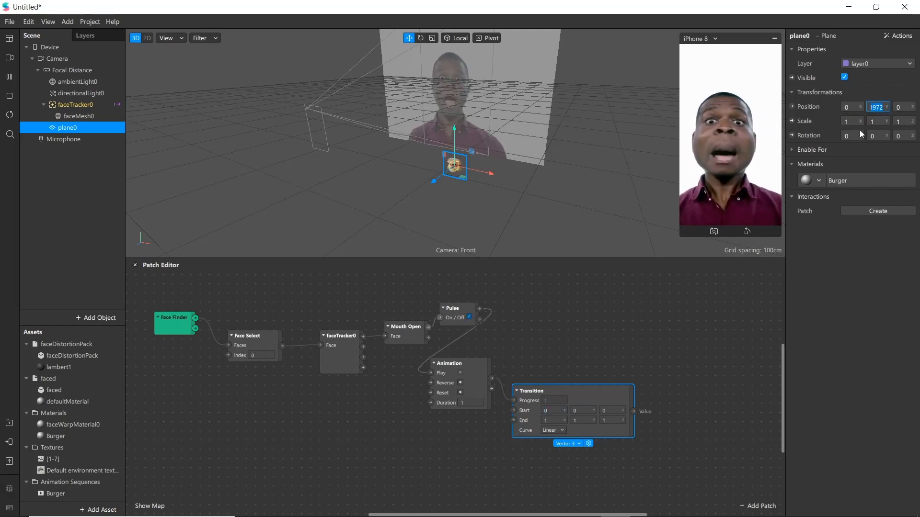
left_click(590, 409)
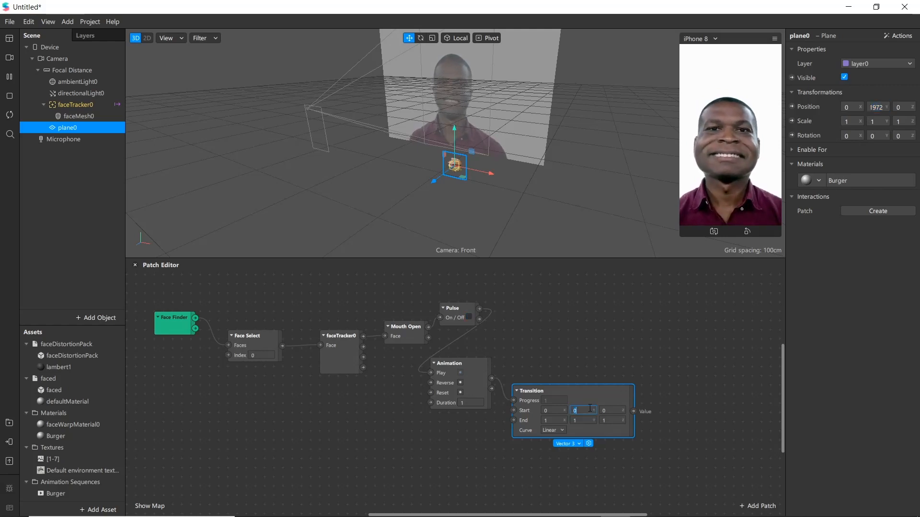
key("ctrl+v")
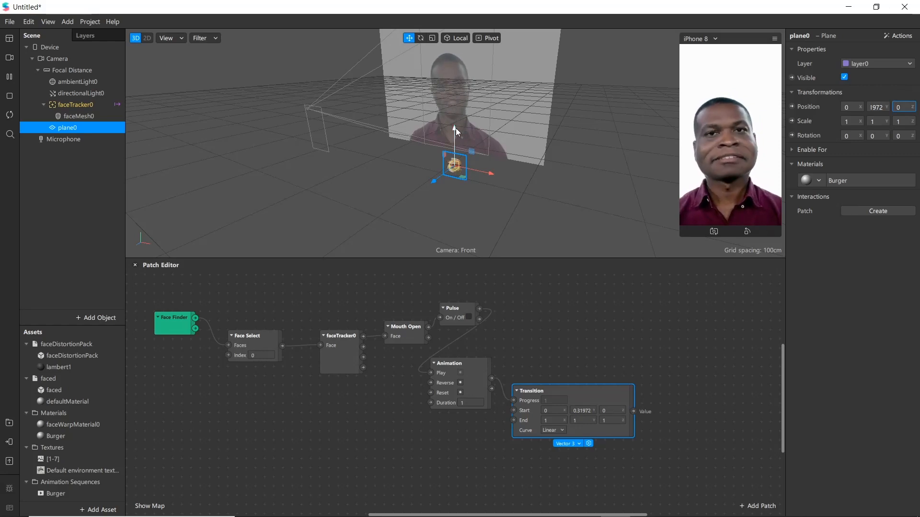
Raise plane0 to the mouth and set the Transition's End to 0, -0.06765, 0, matching the plane's new position
left_click_drag(455, 128, 451, 56)
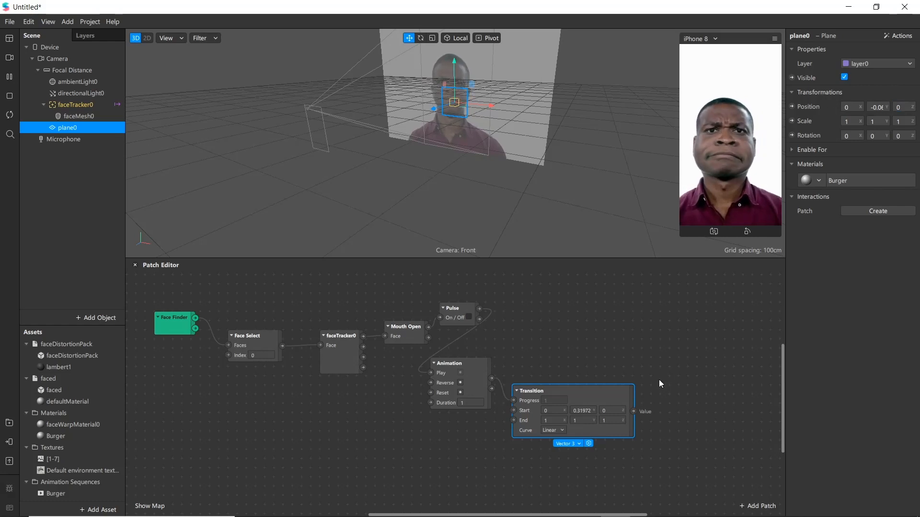
left_click(875, 108)
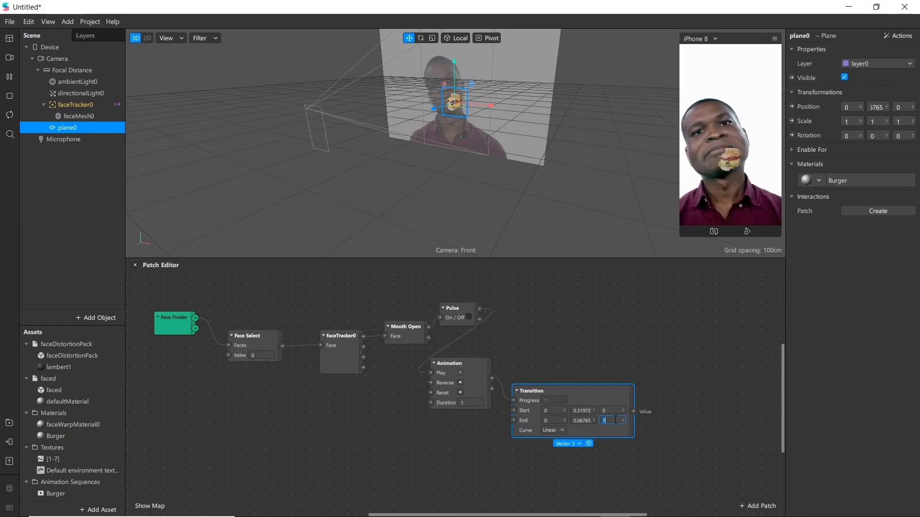
type("0")
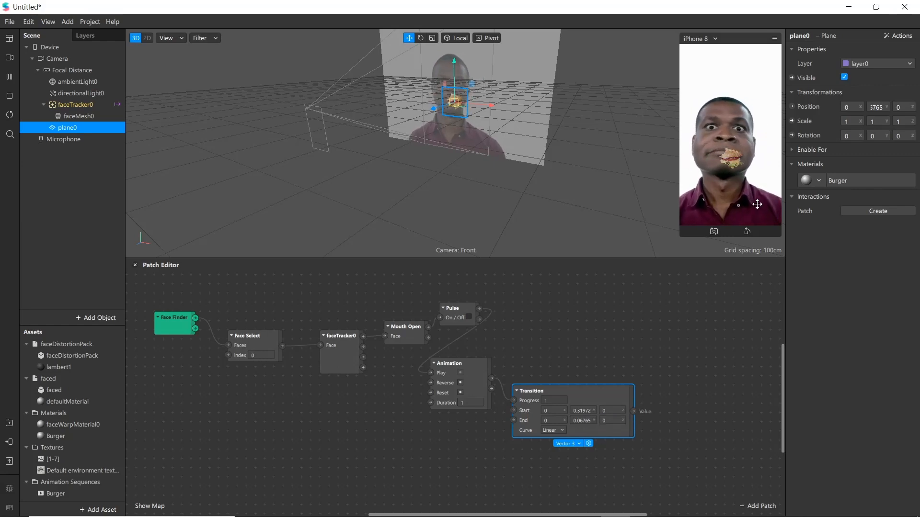
Create a 3D Position patch for plane0 and connect the Transition's Value output to it
left_click(792, 108)
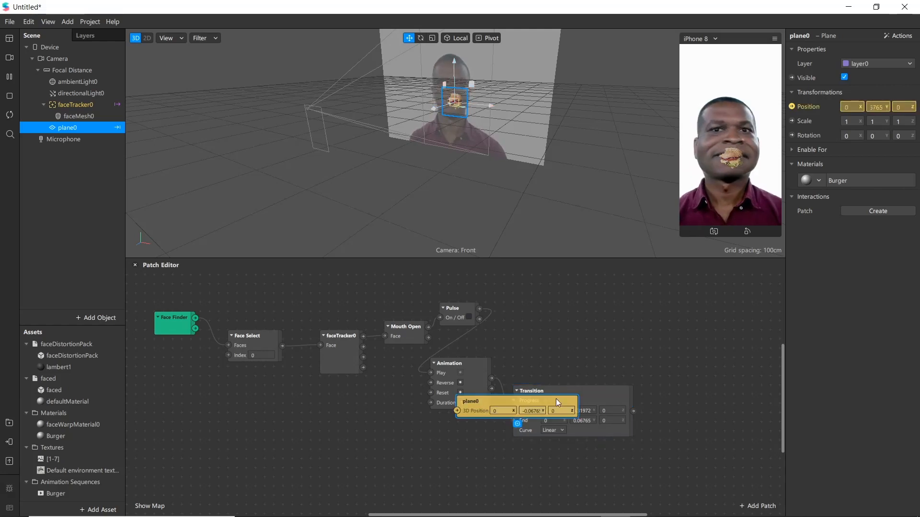
left_click_drag(557, 402, 753, 372)
left_click_drag(633, 411, 648, 381)
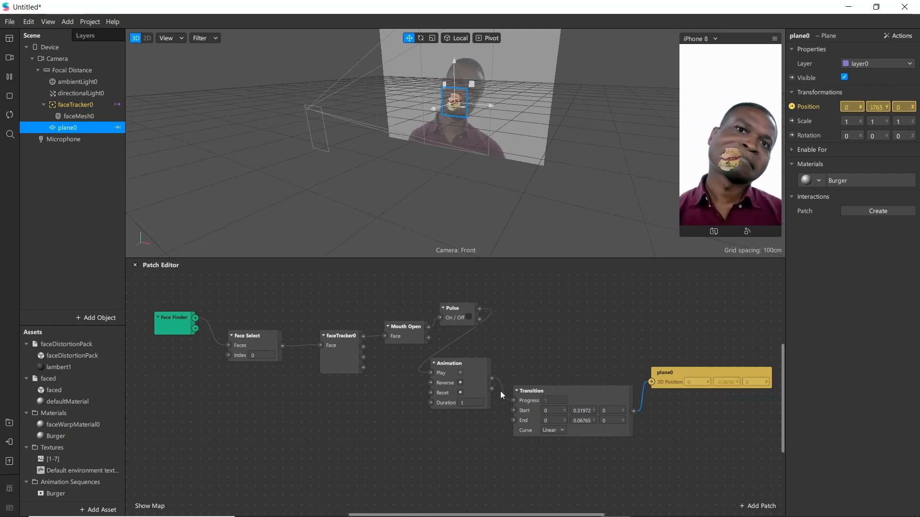
Reposition the Animation and Transition patches closer to the plane0 patch
left_click_drag(463, 366, 478, 370)
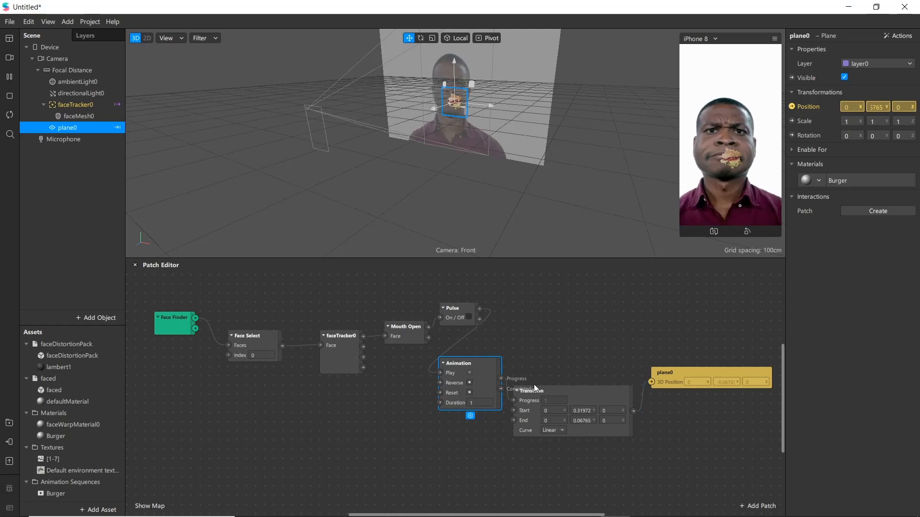
left_click_drag(535, 388, 562, 390)
left_click_drag(493, 375, 519, 373)
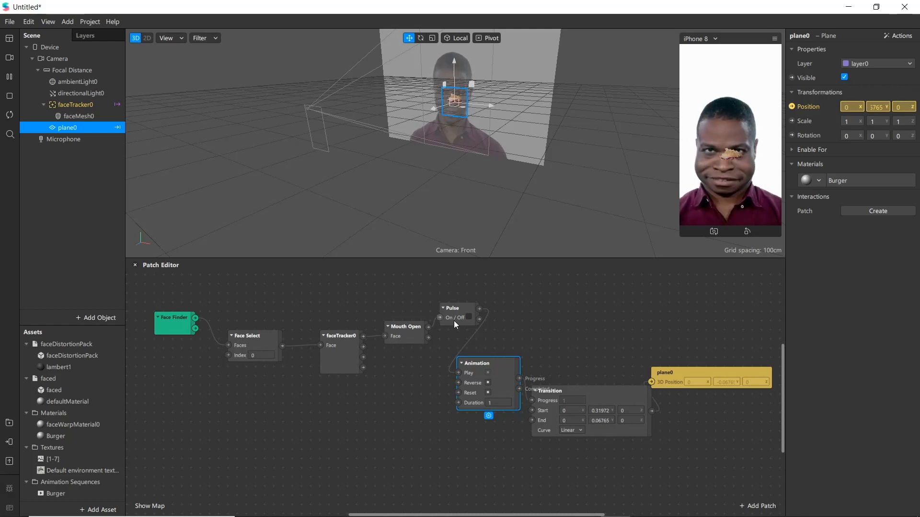
Connect the Pulse patch's second output to the Animation's Reset input and set the Animation duration to 2.5
left_click_drag(480, 318, 456, 390)
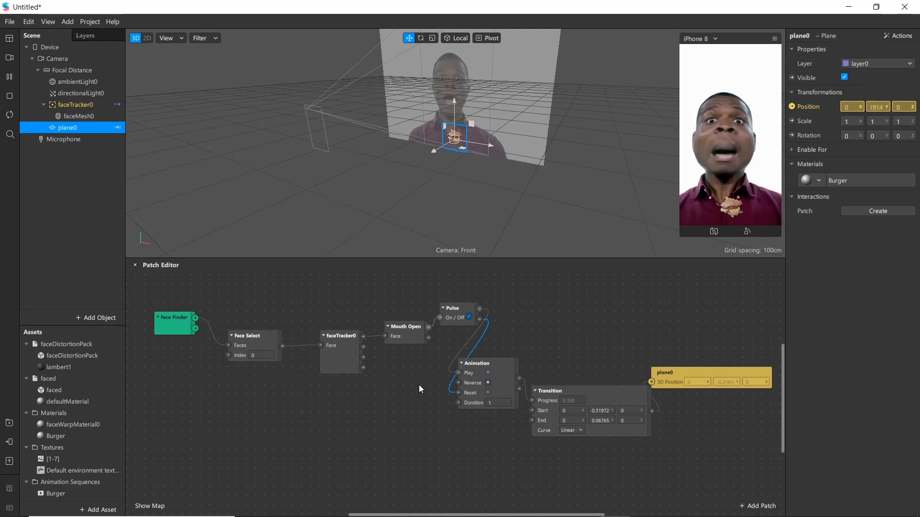
left_click(496, 402)
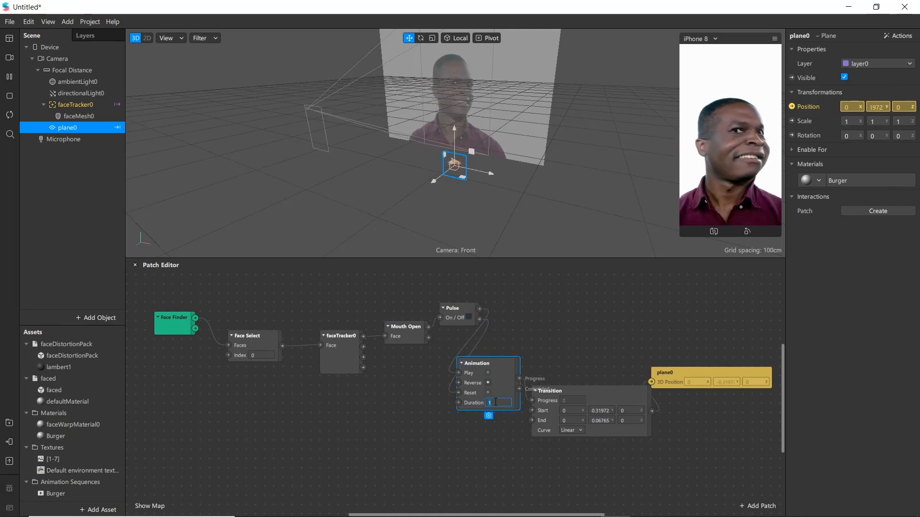
type("2")
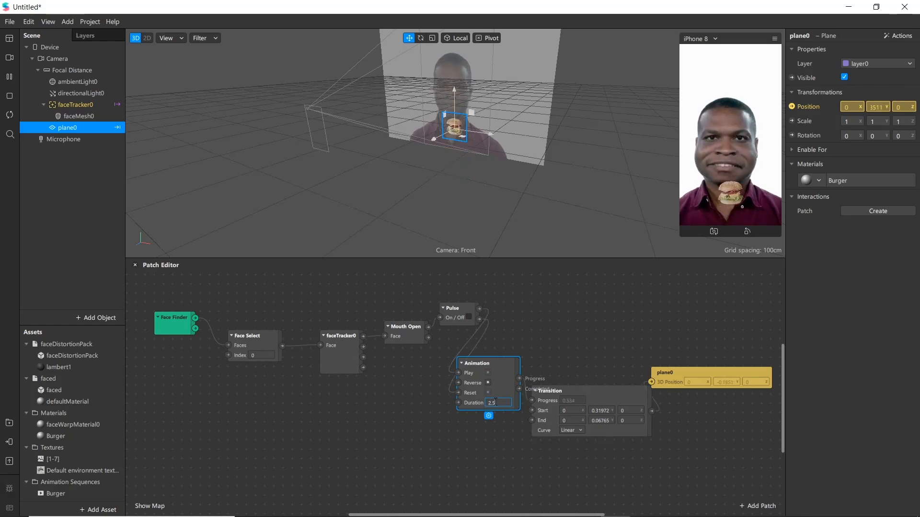
type(".5")
key("Return")
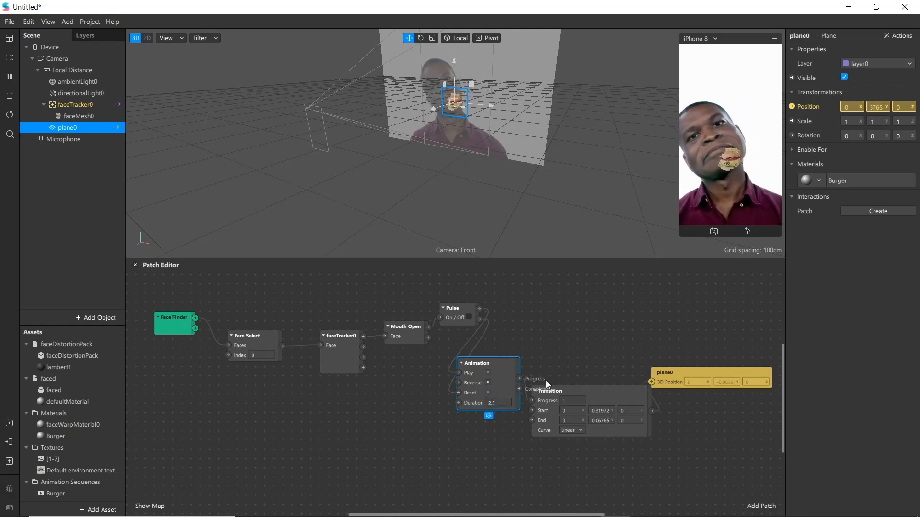
Align the plane0 patch with the Transition patch and move the Animation patch farther from the Transition
left_click_drag(664, 383, 682, 411)
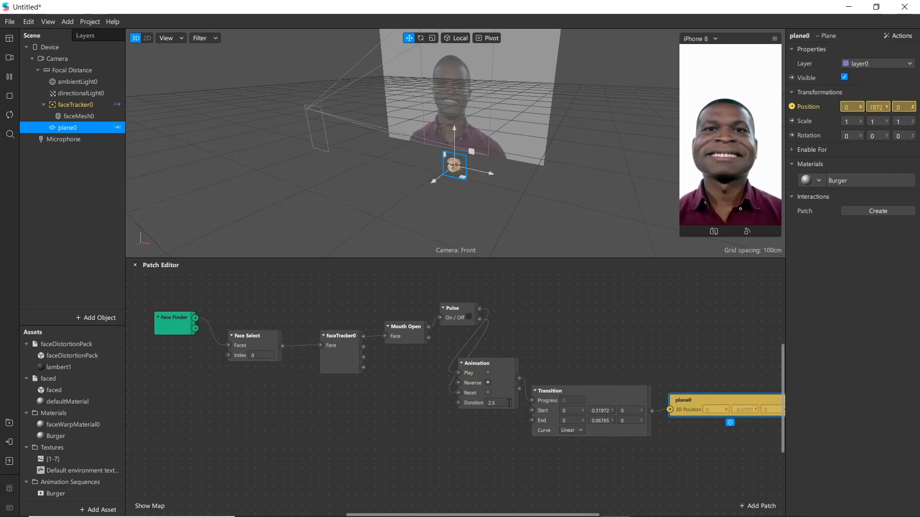
left_click(495, 366)
left_click_drag(495, 364, 468, 365)
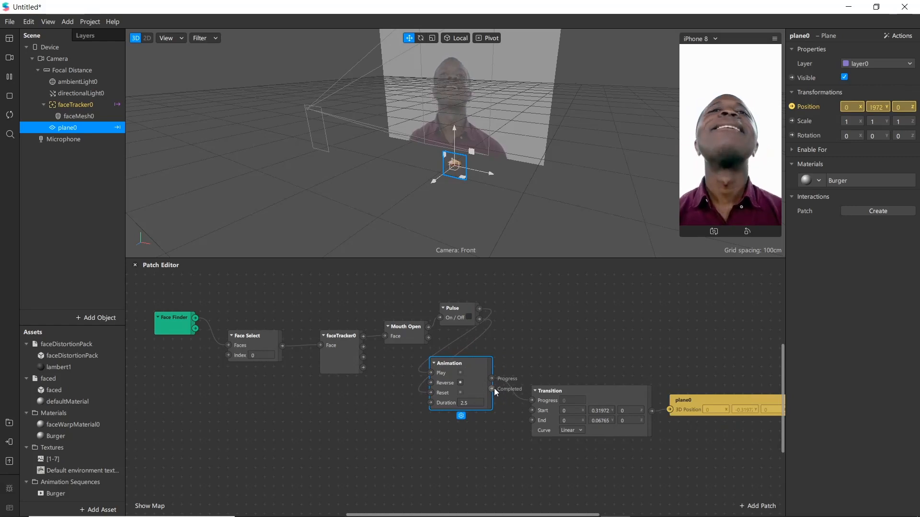
Add a Counter patch with its Increase input fed by the Animation's Completed output
left_click_drag(494, 388, 542, 312)
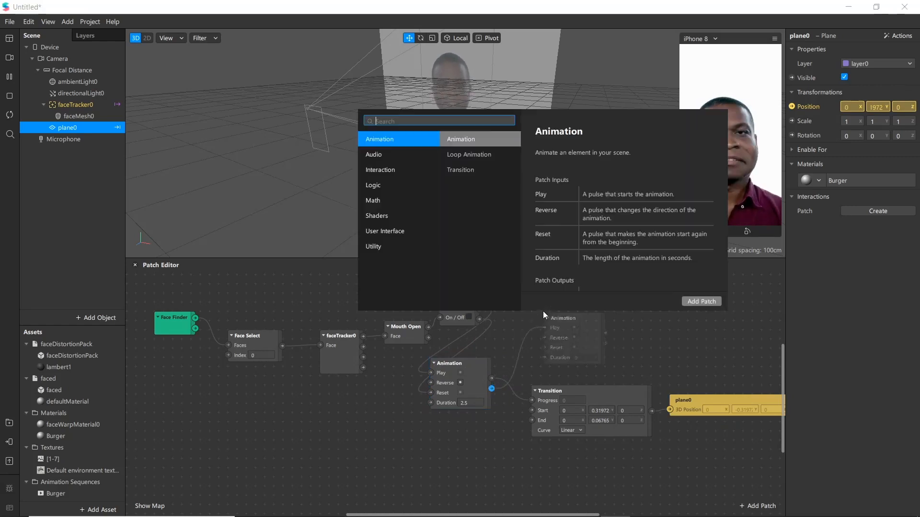
type("counter")
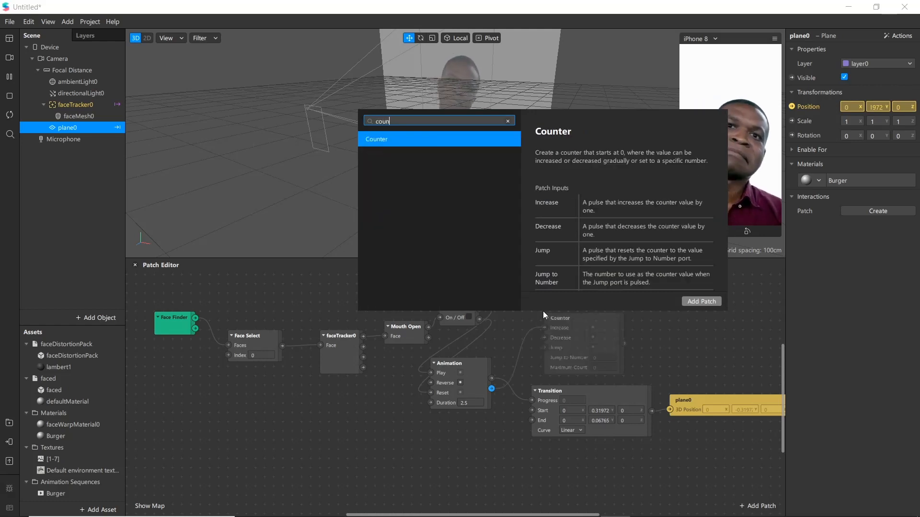
key("Return")
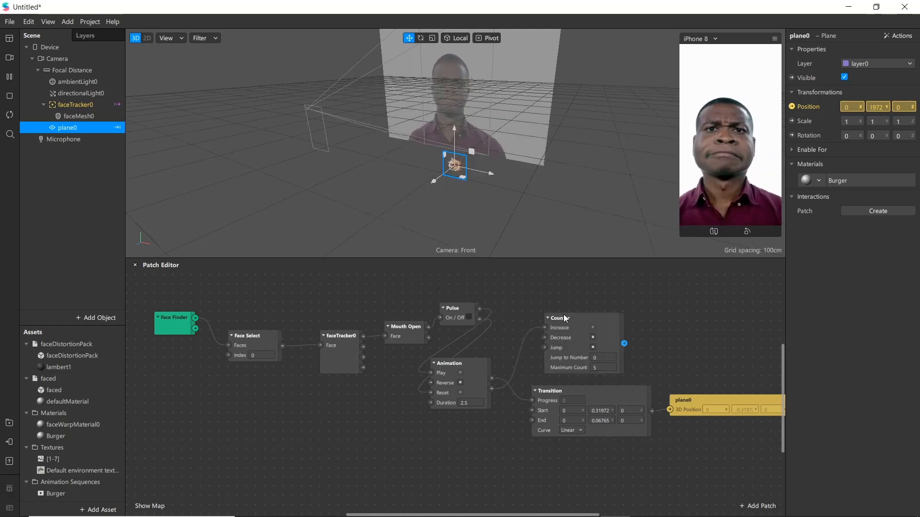
left_click(563, 314)
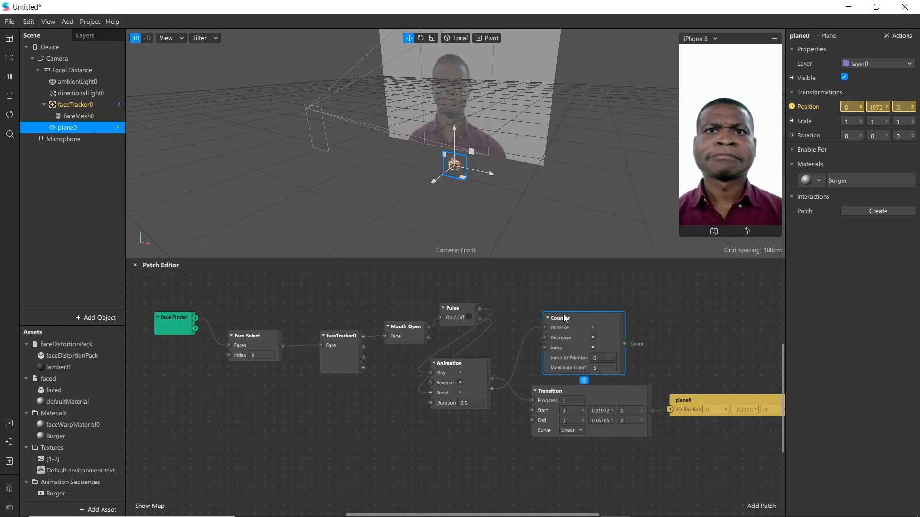
Create a patch for faceMesh0's faceMesh deformation, place it beyond the Counter, and connect the Counter's Count output to its Weight
left_click(71, 116)
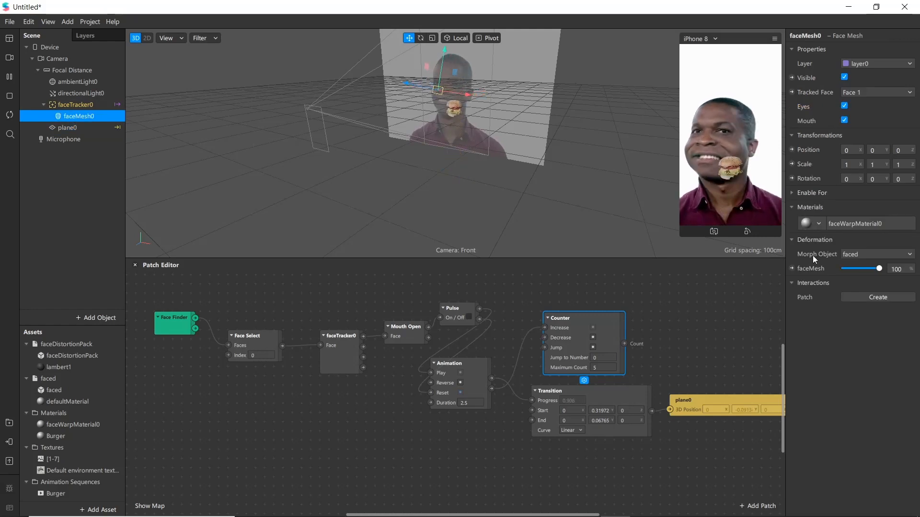
left_click(791, 268)
left_click_drag(506, 401, 728, 318)
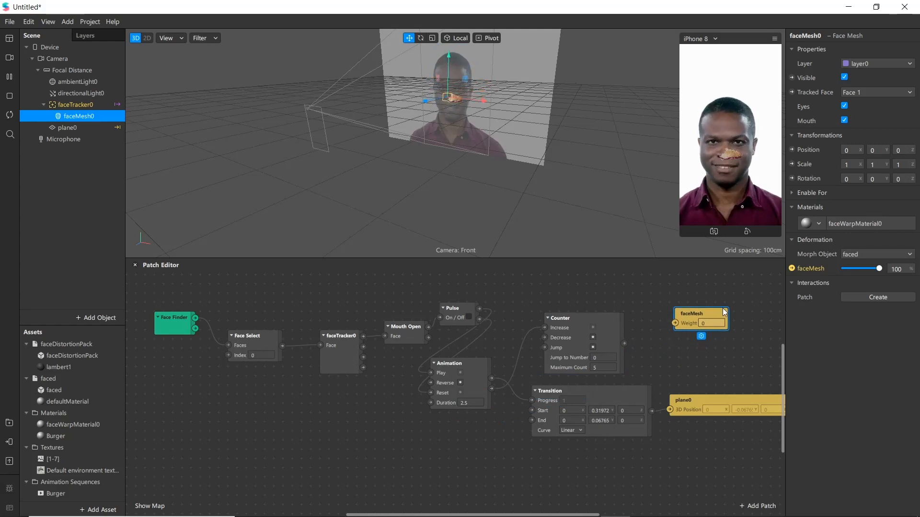
left_click_drag(623, 344, 679, 326)
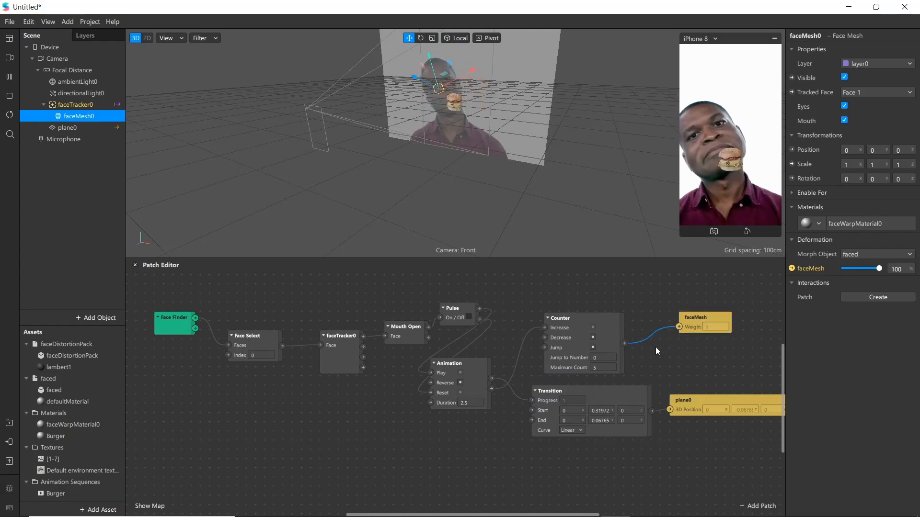
Connect the Animation's Completed output to the Counter's Jump input and set Jump to Number to 4
left_click(598, 358)
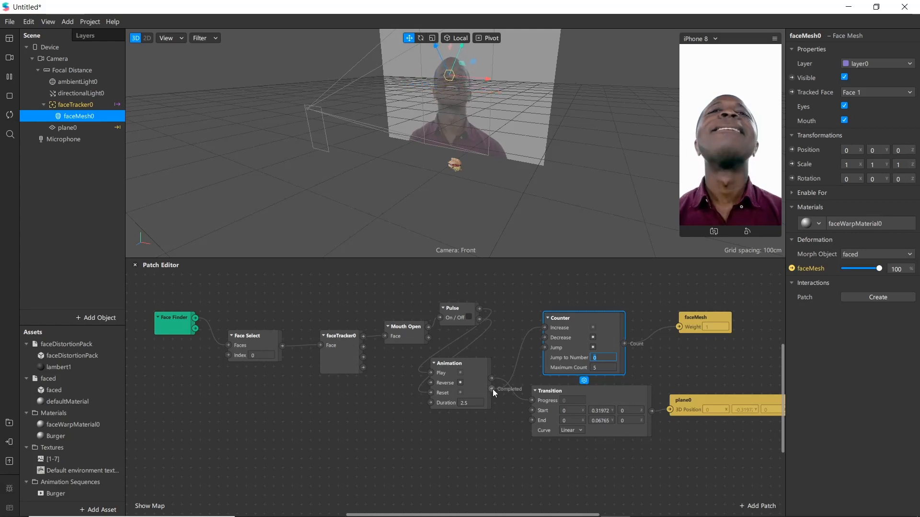
left_click_drag(493, 389, 544, 348)
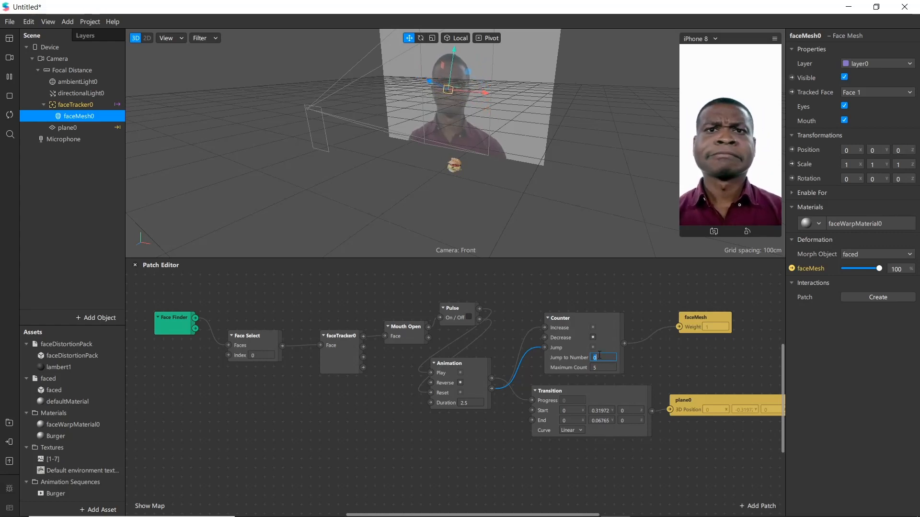
type("4")
key("Return")
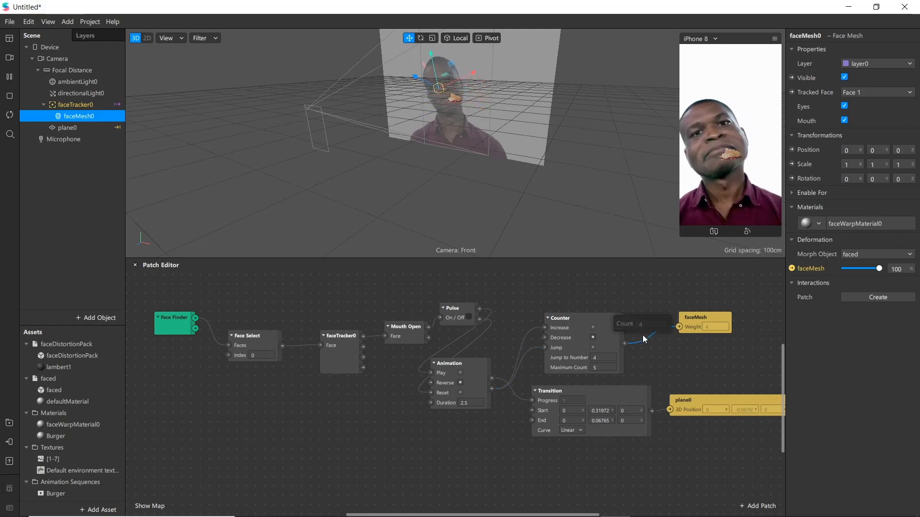
Detach the faceMesh patch from the Counter, add a Delay patch fed by the Count output, and place it between them
left_click_drag(694, 317, 706, 316)
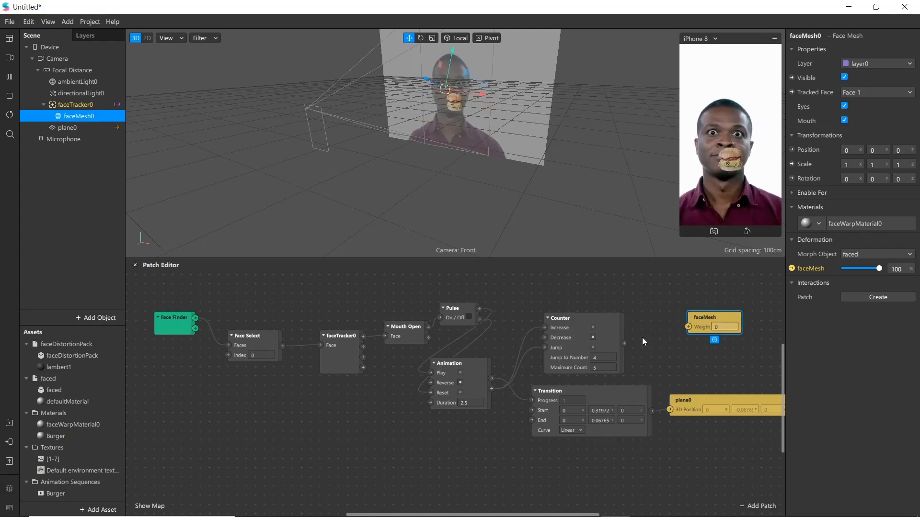
left_click_drag(623, 343, 660, 352)
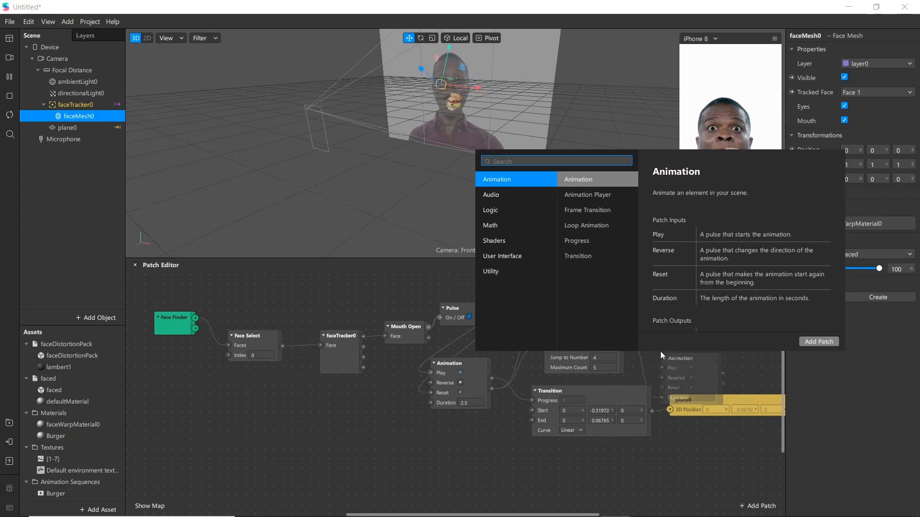
type("dela")
key("Return")
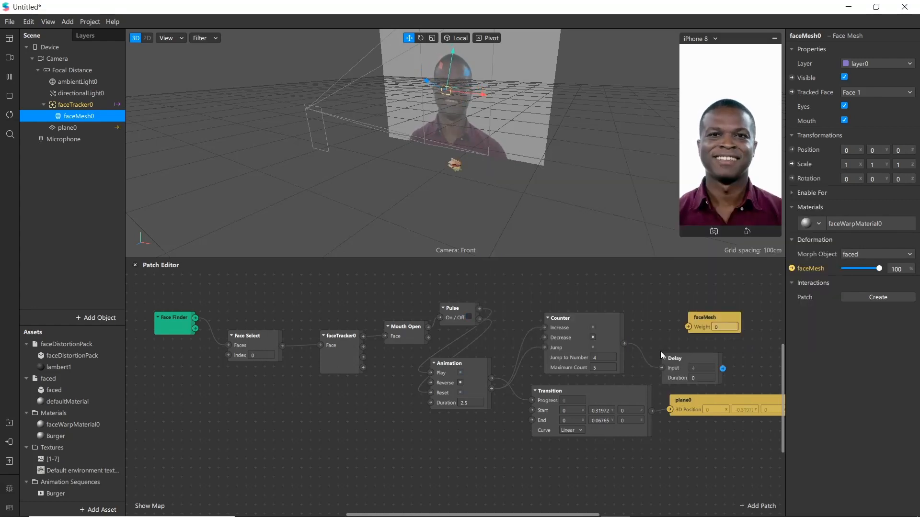
left_click_drag(670, 355, 646, 328)
left_click_drag(707, 317, 726, 308)
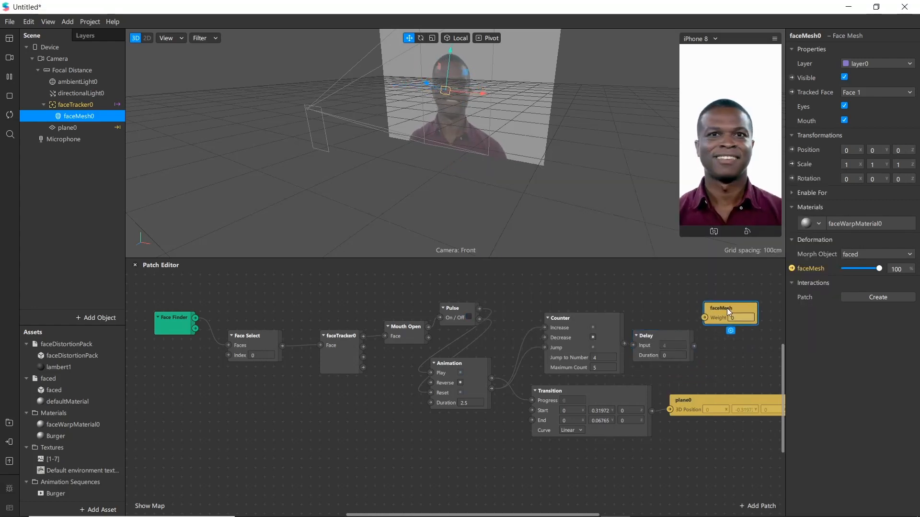
Set the Delay patch's duration to 1.5 and connect its output to the faceMesh Weight input
left_click(674, 355)
type("1")
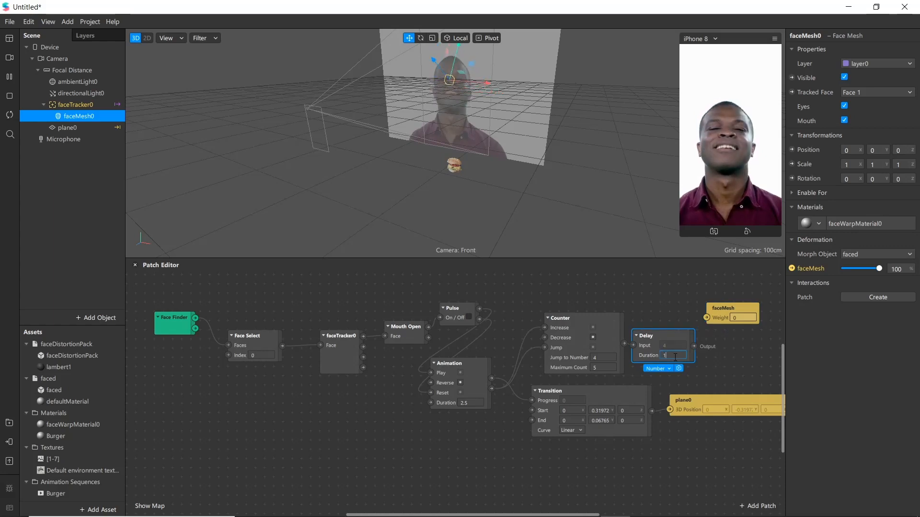
type(".5")
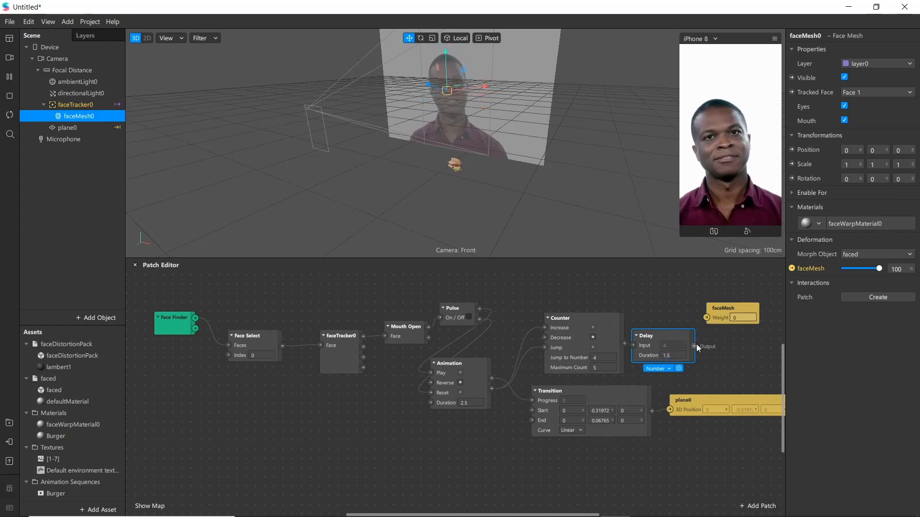
left_click_drag(694, 346, 704, 317)
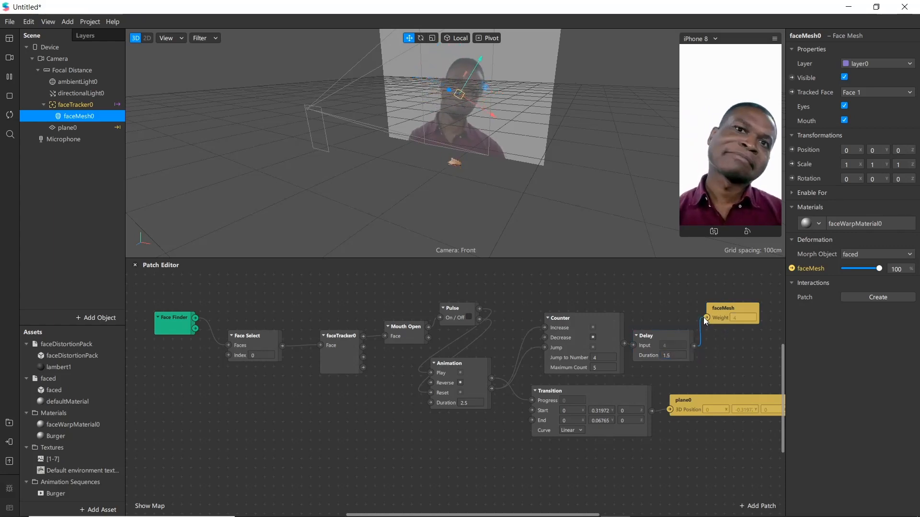
left_click_drag(666, 340, 674, 340)
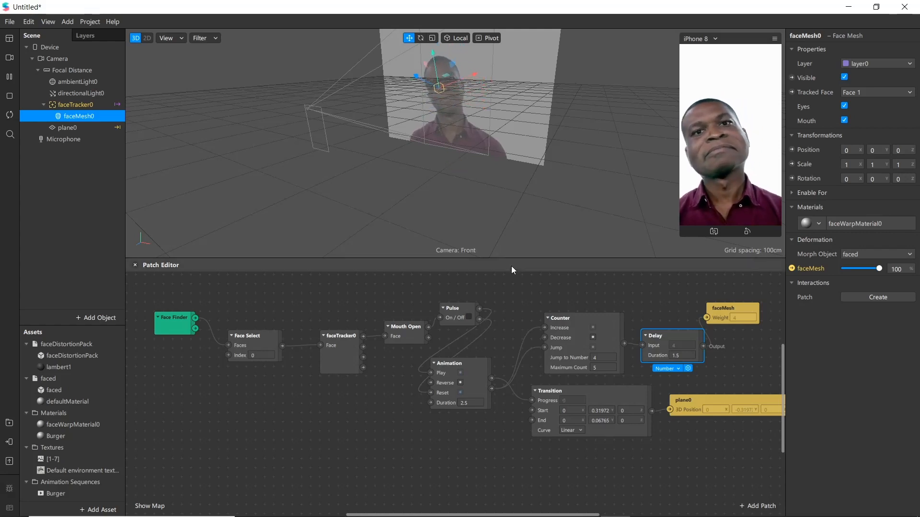
Add a second Animation patch below the first, with its Play input fed by the first Animation's Completed output
left_click_drag(433, 371, 441, 360)
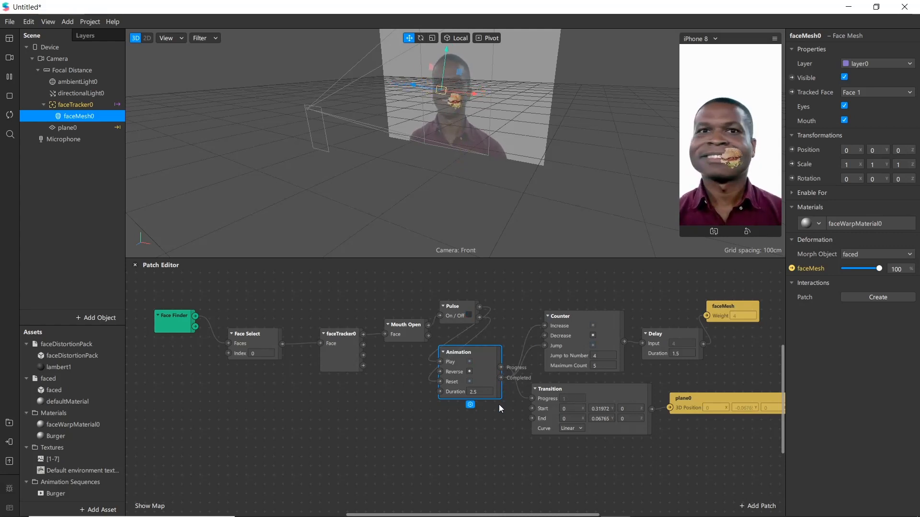
left_click_drag(500, 378, 406, 444)
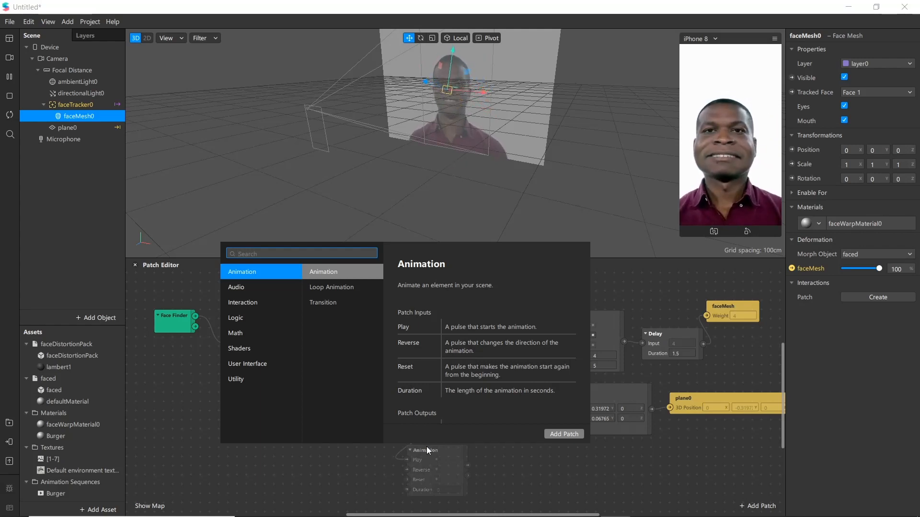
key("Return")
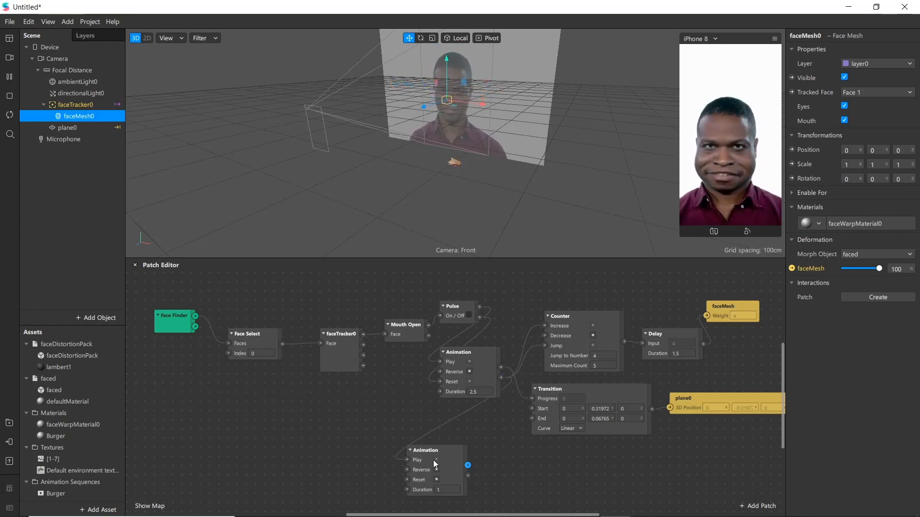
left_click_drag(433, 460, 457, 453)
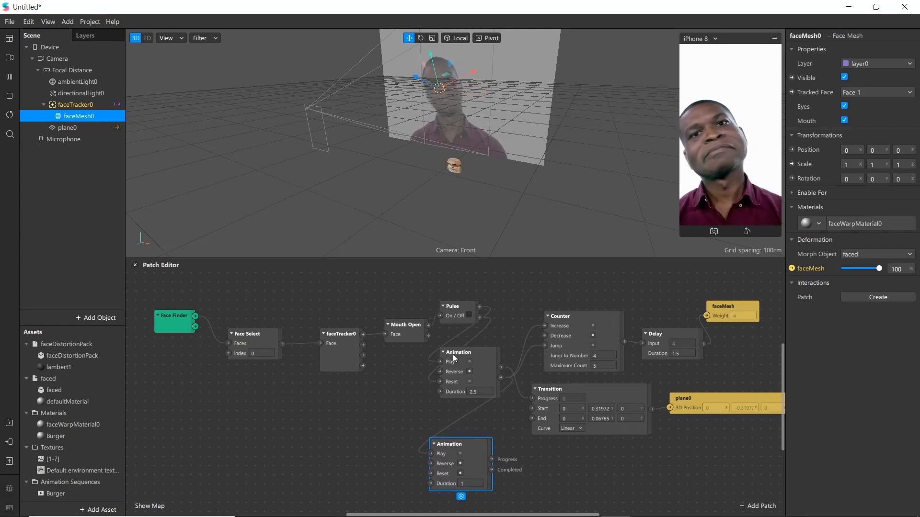
Rearrange the graph by placing Mouth Open above faceTracker0, Pulse below it, and the second Animation patch closer to Pulse
left_click_drag(402, 326, 366, 308)
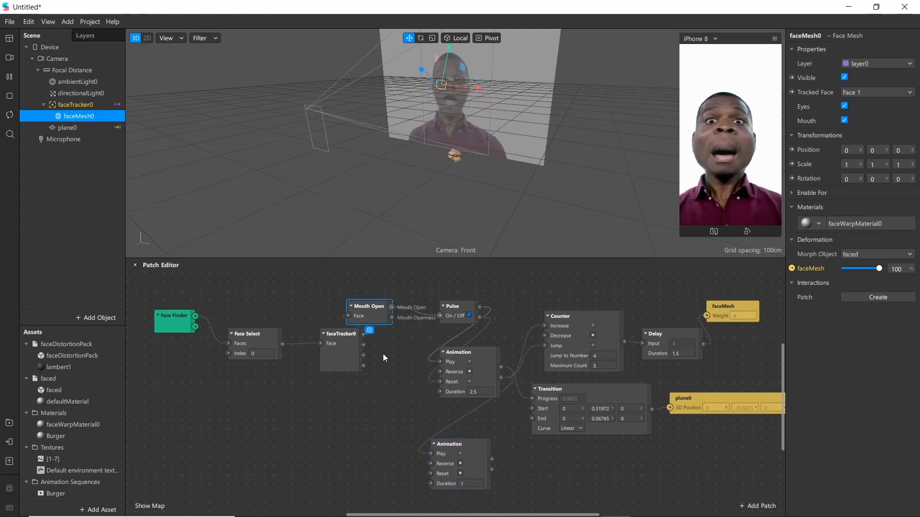
left_click_drag(451, 312, 313, 422)
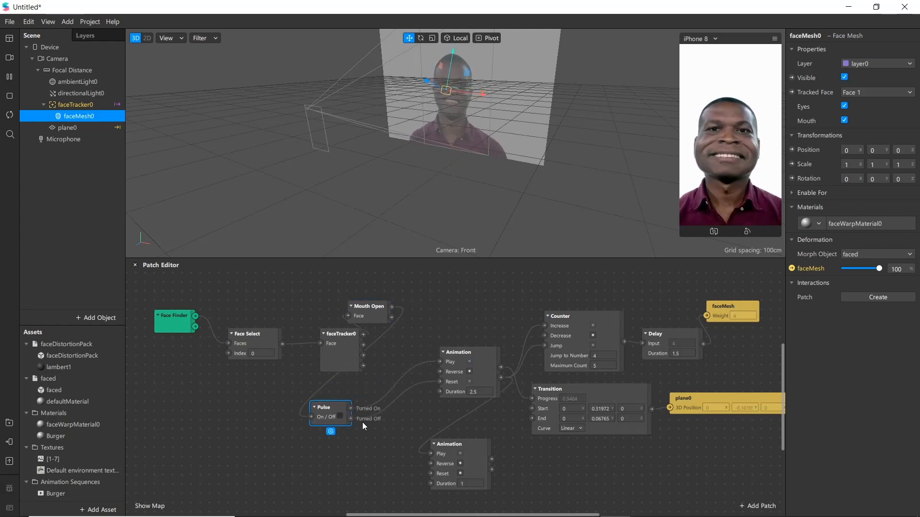
left_click(404, 412)
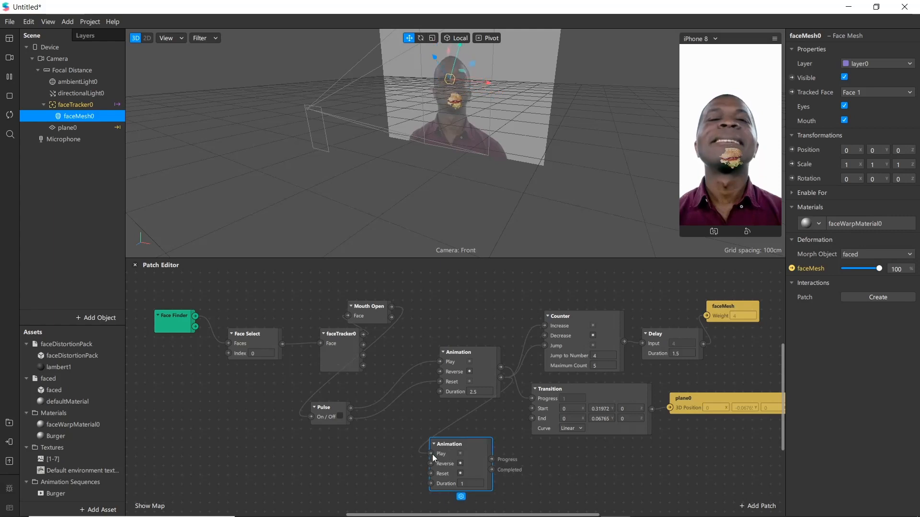
left_click_drag(432, 454, 389, 454)
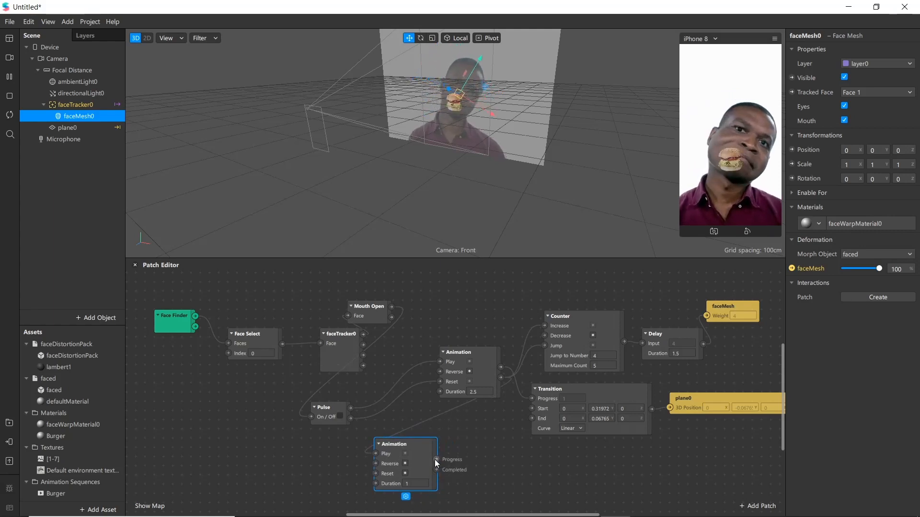
Add a Frame Transition patch beside the second Animation patch, fed by that Animation's Progress output
left_click_drag(436, 461, 487, 467)
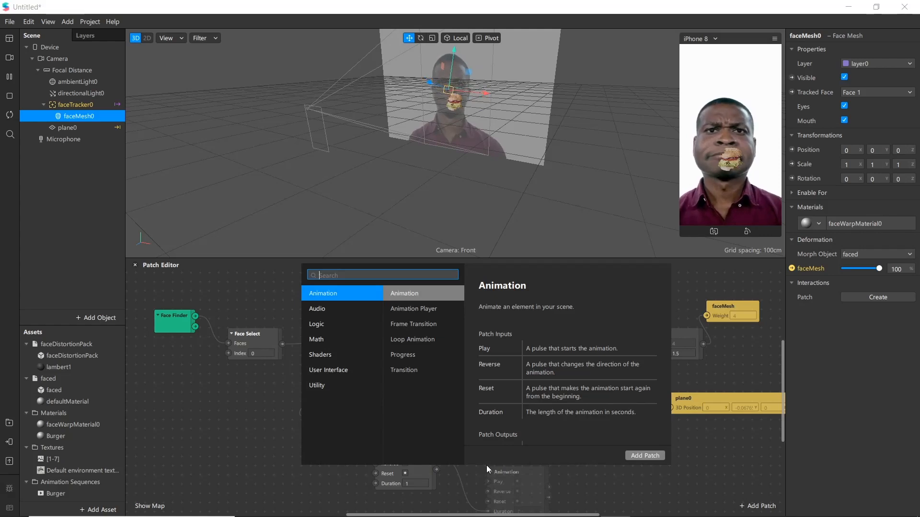
type("fra")
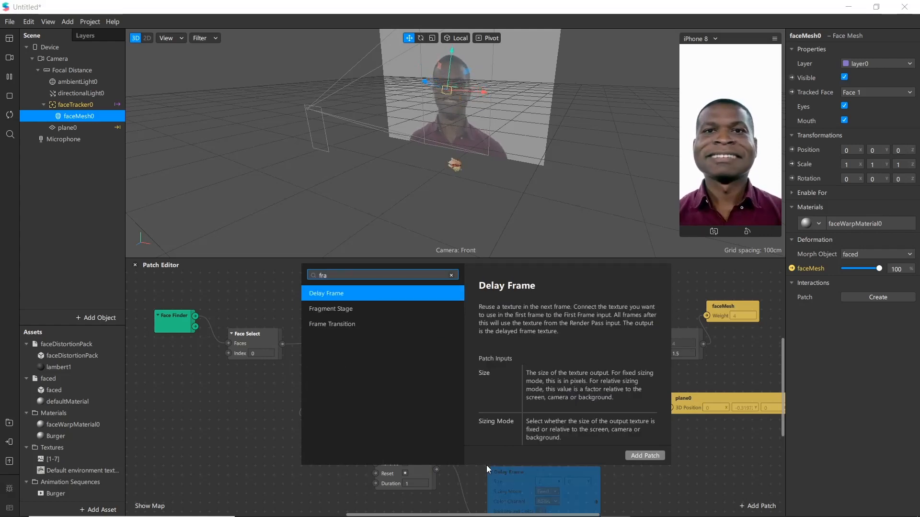
key("Down")
key("Down")
key("Return")
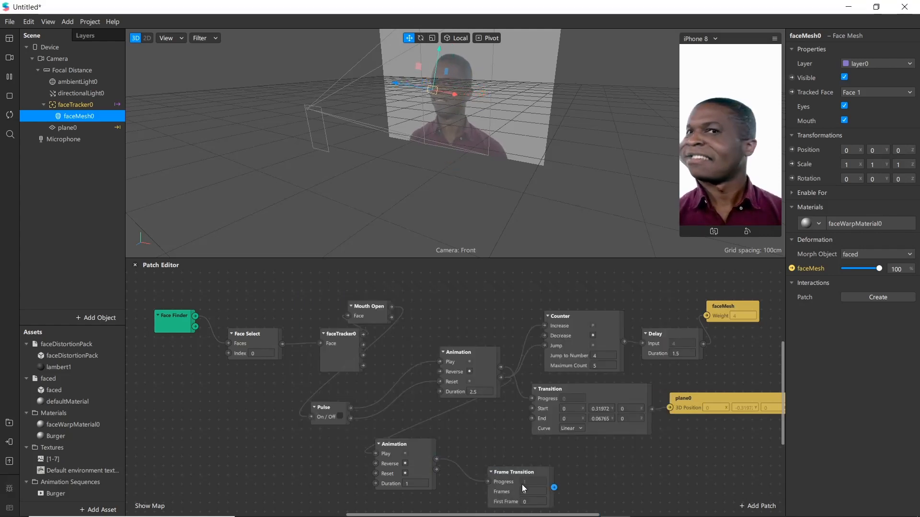
left_click_drag(518, 476, 507, 463)
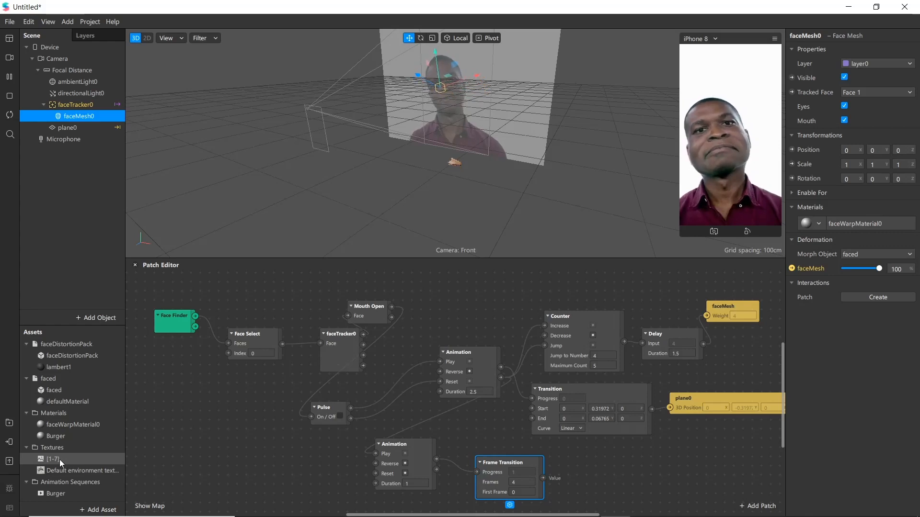
Set the Frame Transition patch's Frames to 8 and First Frame to 1
left_click(519, 481)
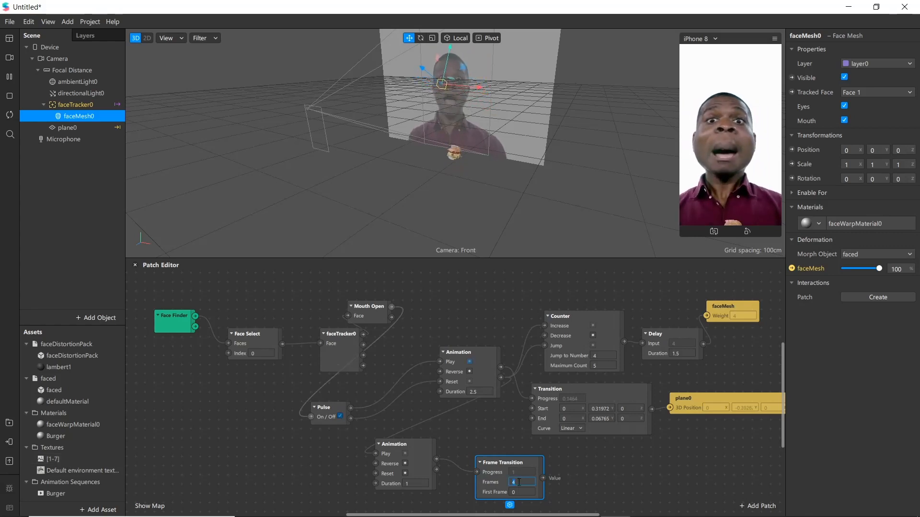
type("8")
key("Return")
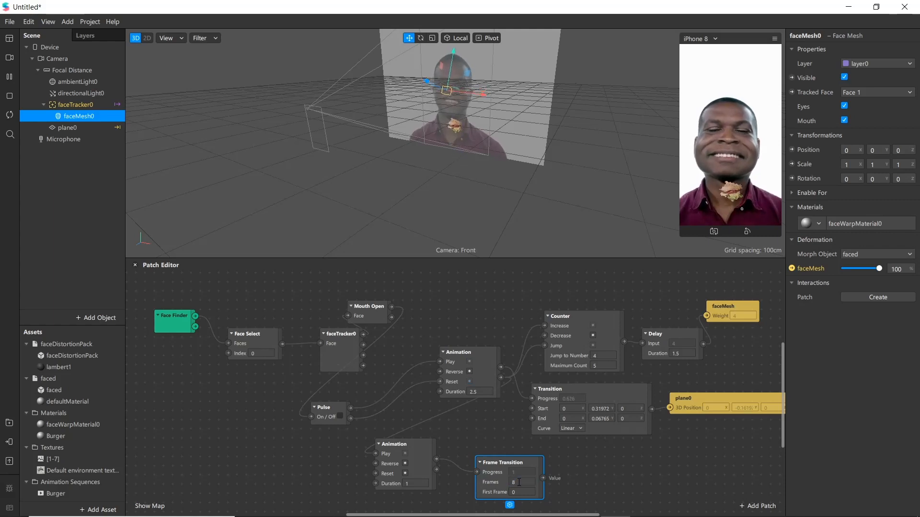
left_click(518, 492)
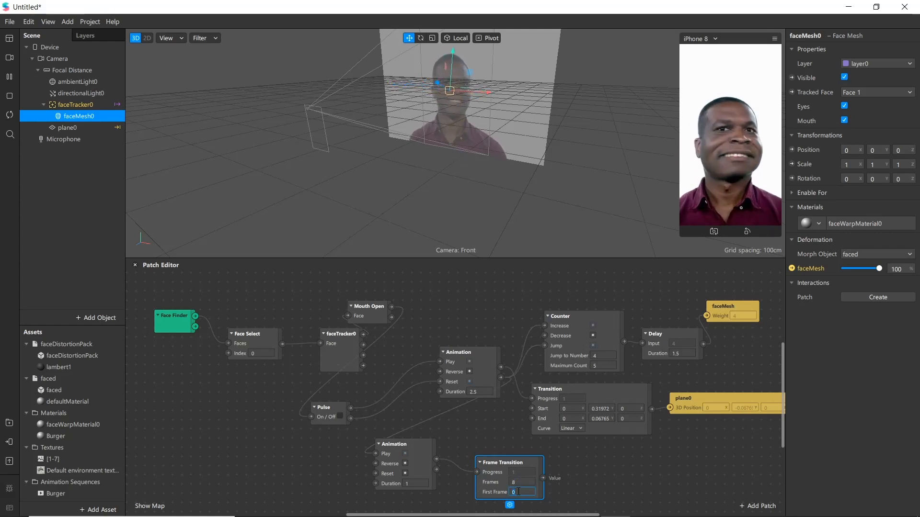
type("1")
key("Return")
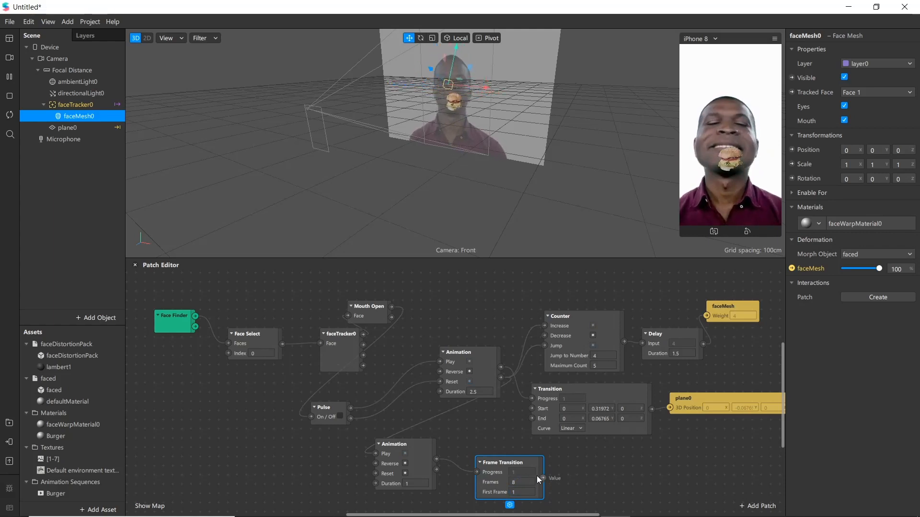
Add a Current Frame patch for the Burger animation sequence beside Frame Transition and feed it from Frame Transition's Value output
left_click(56, 494)
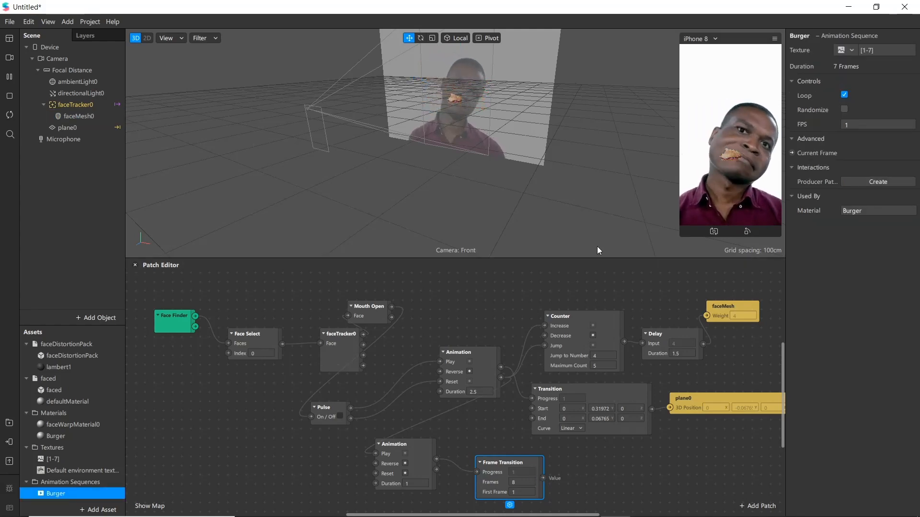
left_click(792, 154)
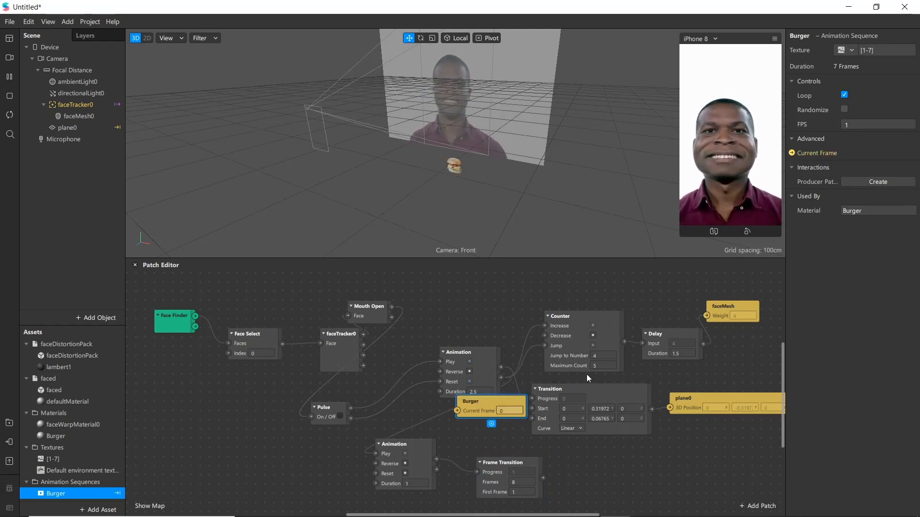
left_click_drag(495, 406, 616, 468)
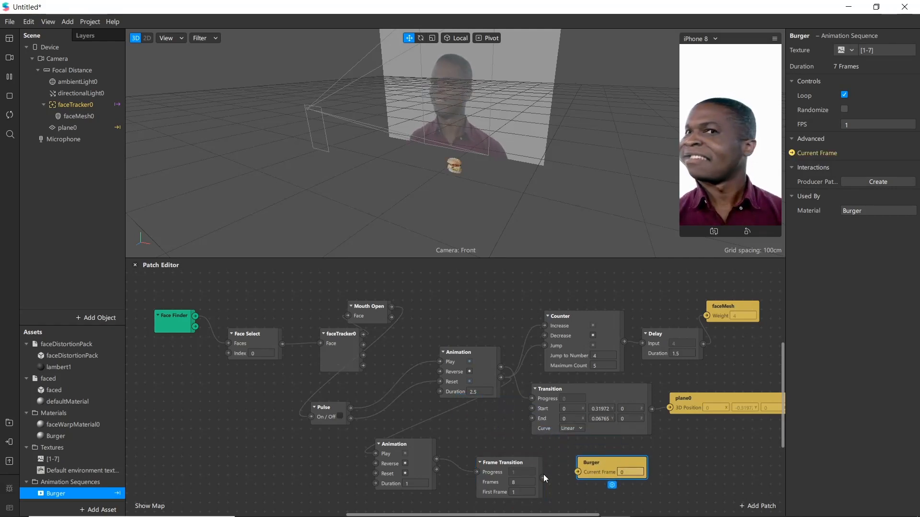
left_click_drag(543, 474, 577, 473)
Set the Duration of the second Animation patch to 1.5
left_click(415, 484)
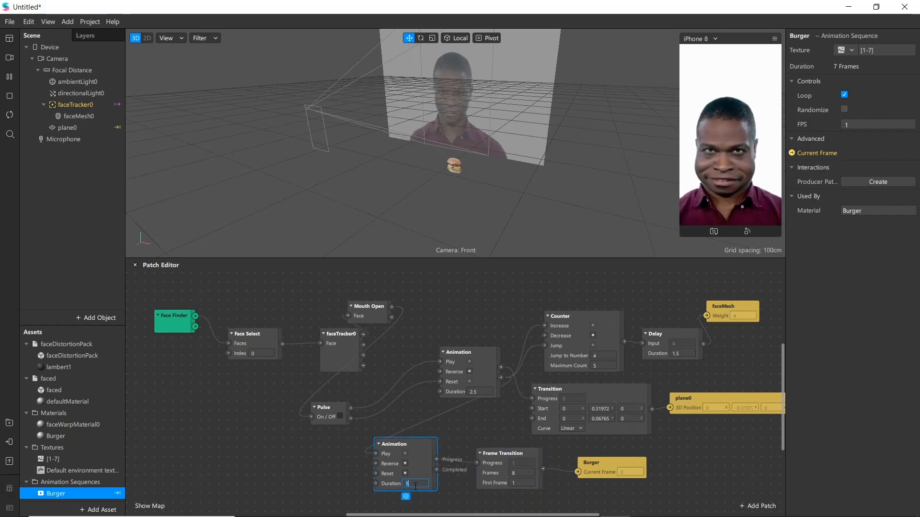
type(".5")
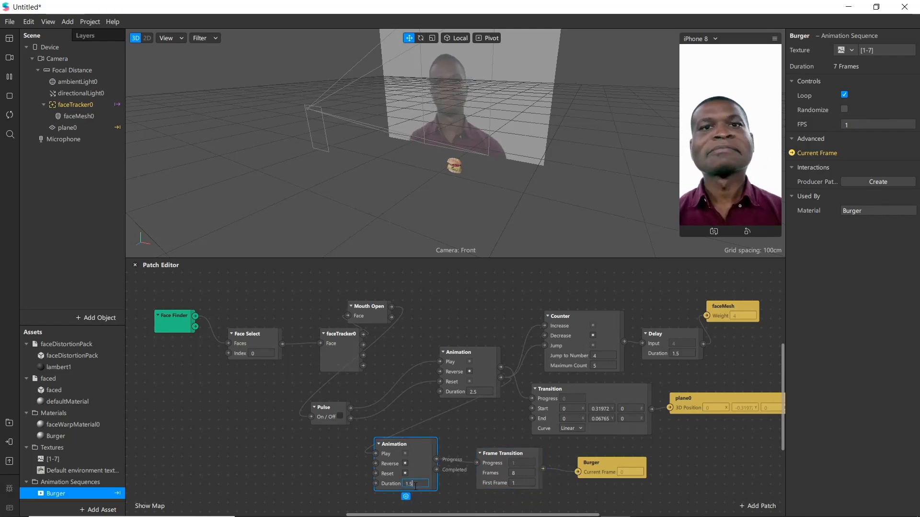
key("Return")
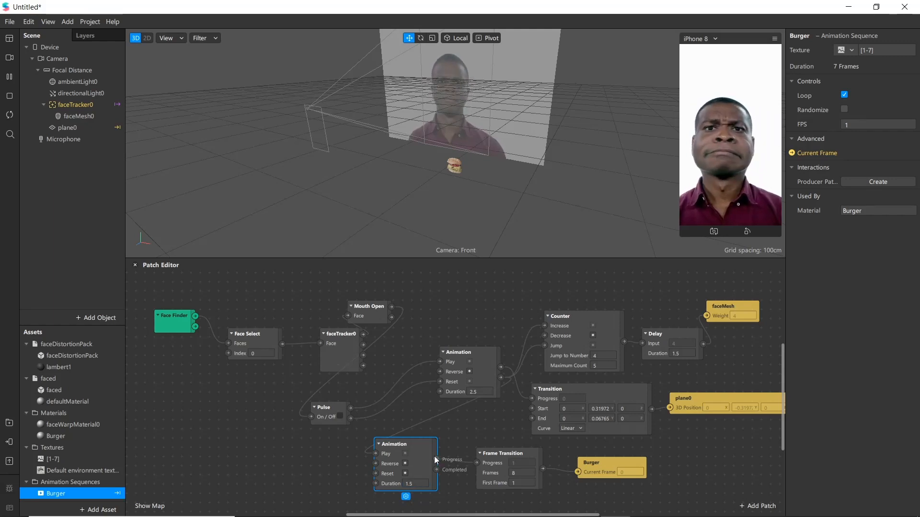
Move faceTracker0 and Pulse up in the graph, and connect Pulse's Turned Off output to the second Animation's Reset input
left_click_drag(348, 346, 302, 291)
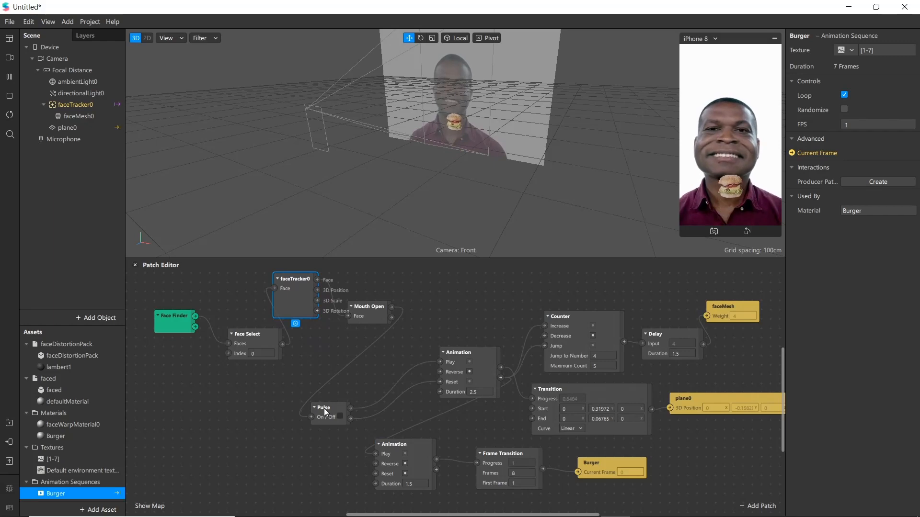
left_click_drag(324, 409, 316, 375)
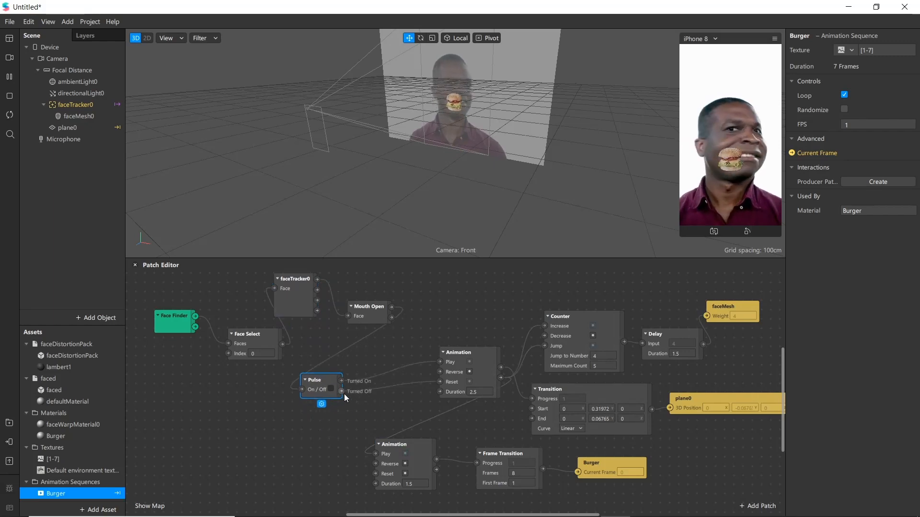
left_click_drag(341, 391, 340, 427)
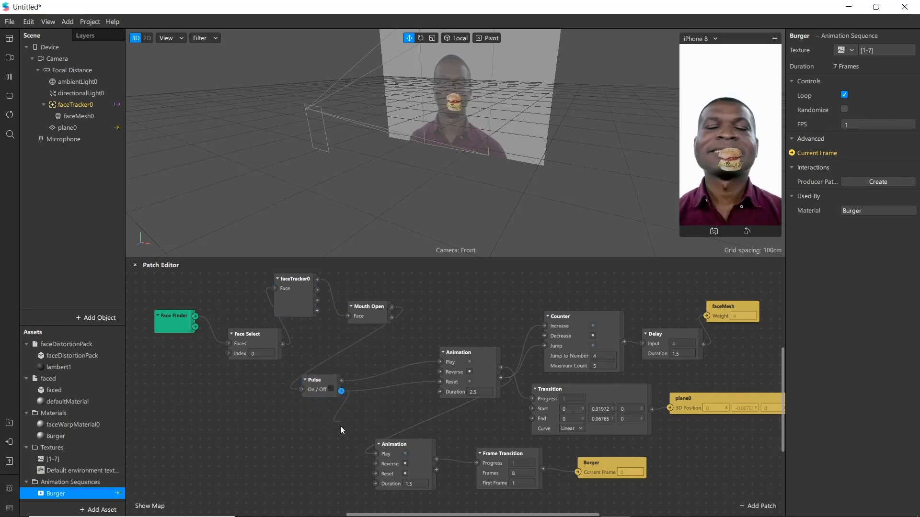
left_click_drag(347, 461, 374, 474)
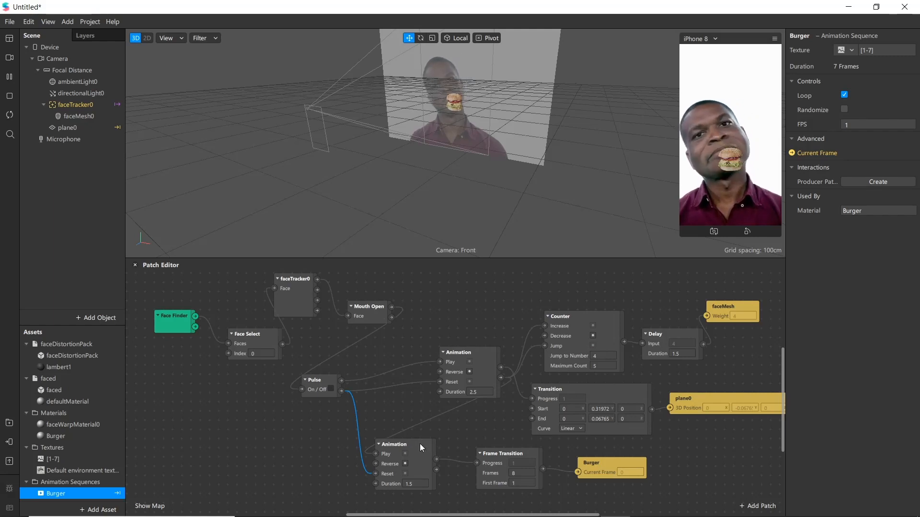
left_click_drag(420, 444, 401, 434)
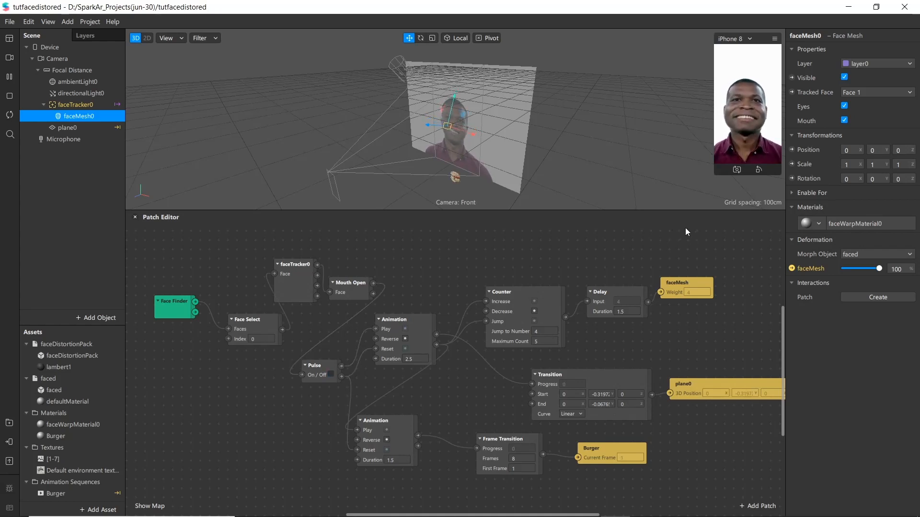
Change the Morph Object of faceMesh0 to faceDistortionPack
left_click(819, 223)
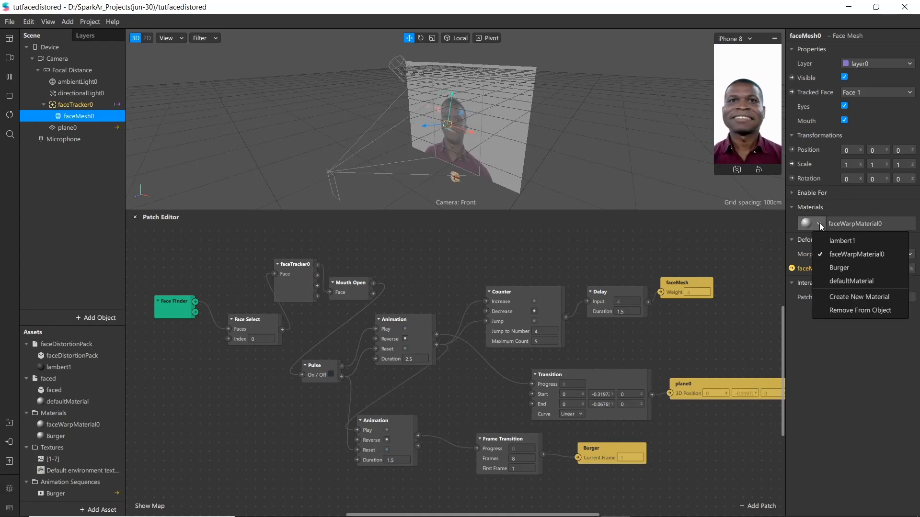
left_click(843, 256)
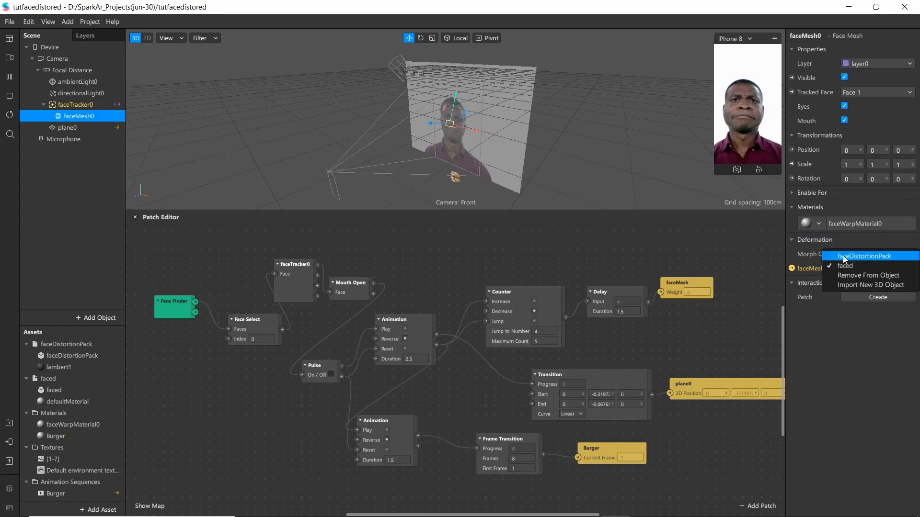
left_click(844, 257)
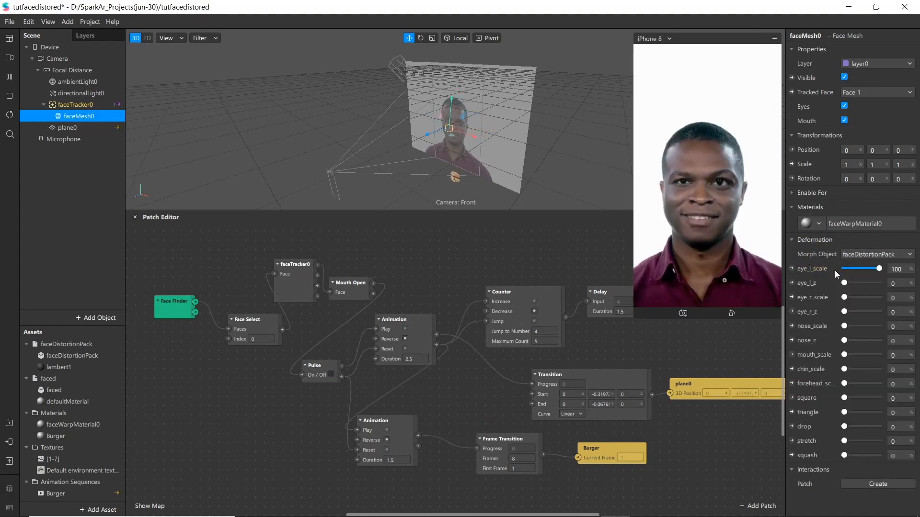
Set faceMesh0's deformation sliders to eye_l_scale 0, square 84, triangle 18, drop 41 and squash 42
left_click_drag(879, 269, 842, 271)
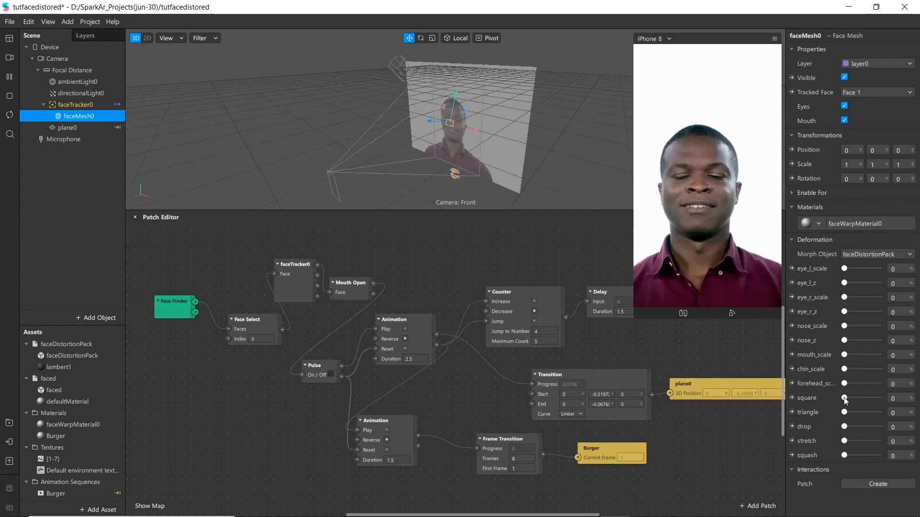
left_click_drag(845, 398, 873, 401)
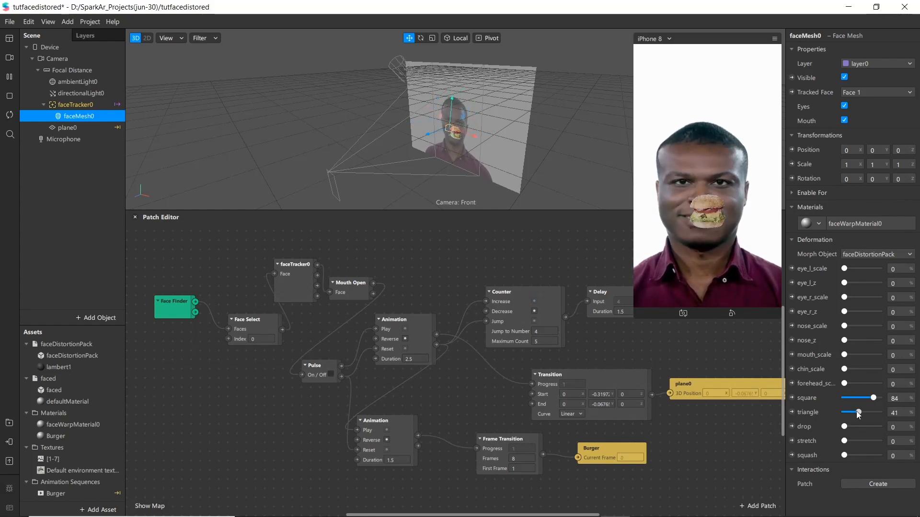
left_click_drag(852, 455, 859, 426)
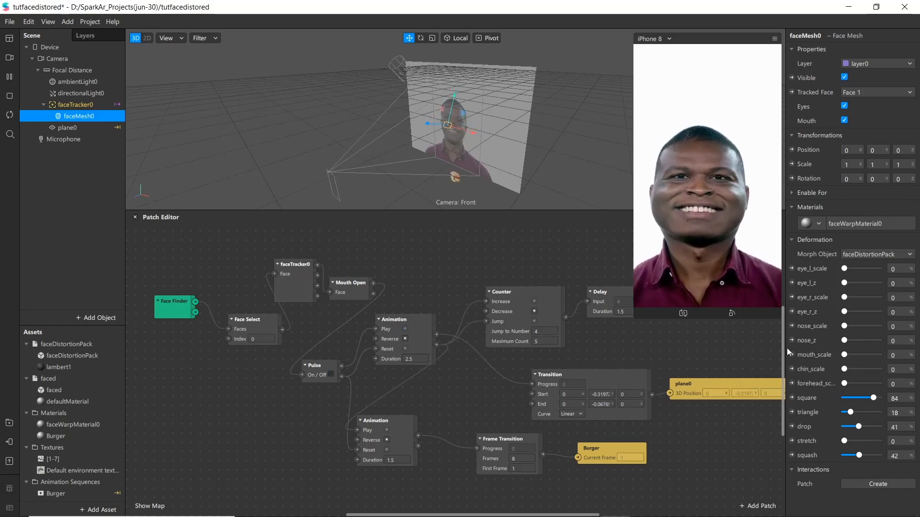
Add Weight patches for the square and squash deformations beside the Delay patch, and reset triangle and drop to 0
left_click_drag(633, 265, 691, 185)
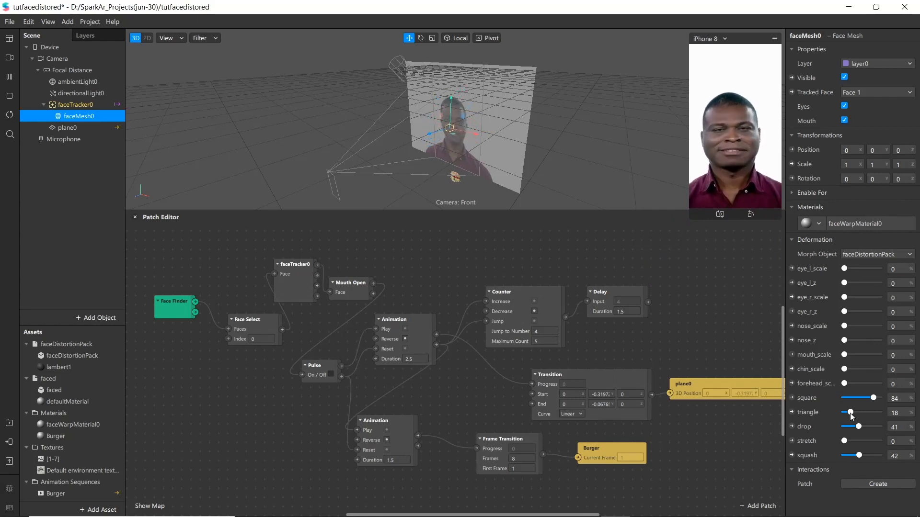
left_click(791, 398)
left_click_drag(494, 374, 684, 267)
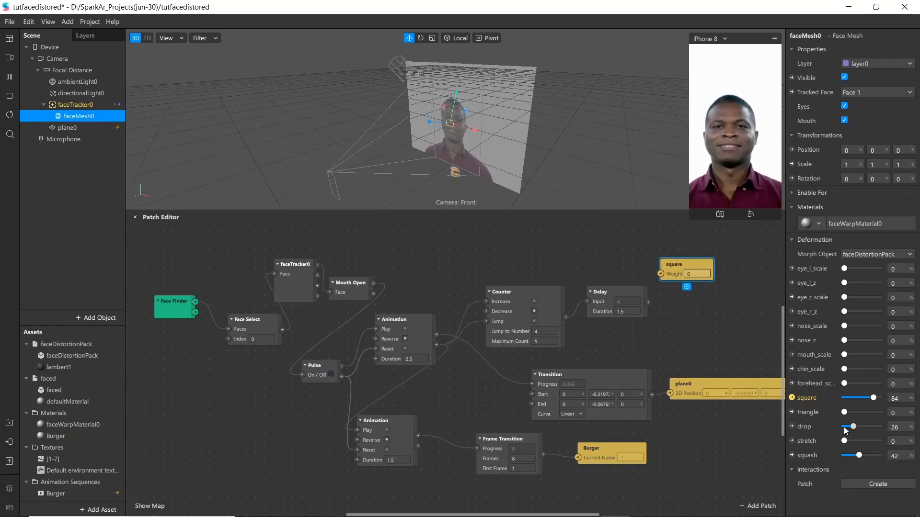
left_click(791, 455)
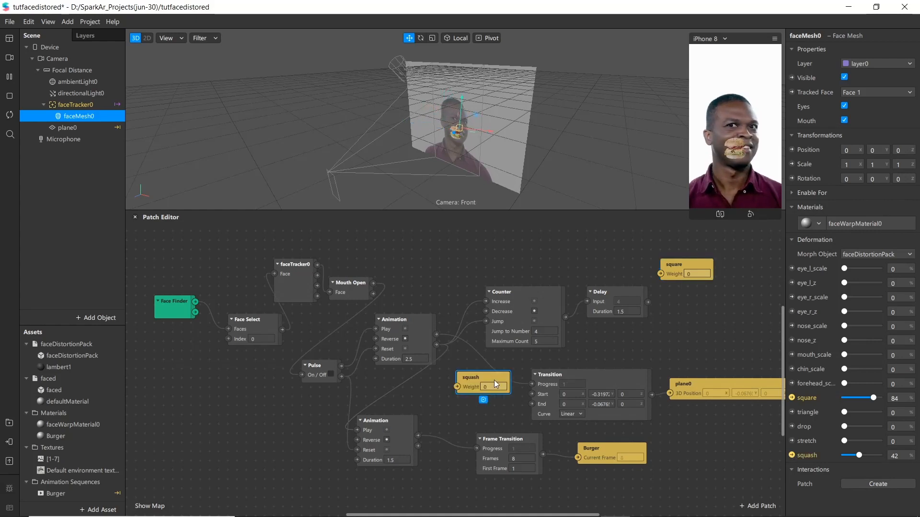
left_click_drag(493, 380, 749, 329)
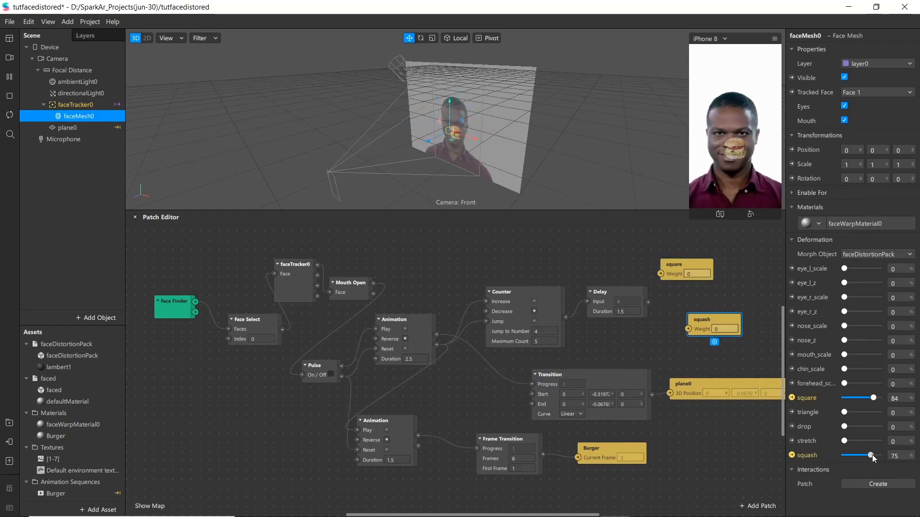
Feed Delay's output into the square and squash weights, with square at 81 and squash at 68, and restart the effect in a larger preview
left_click(653, 294)
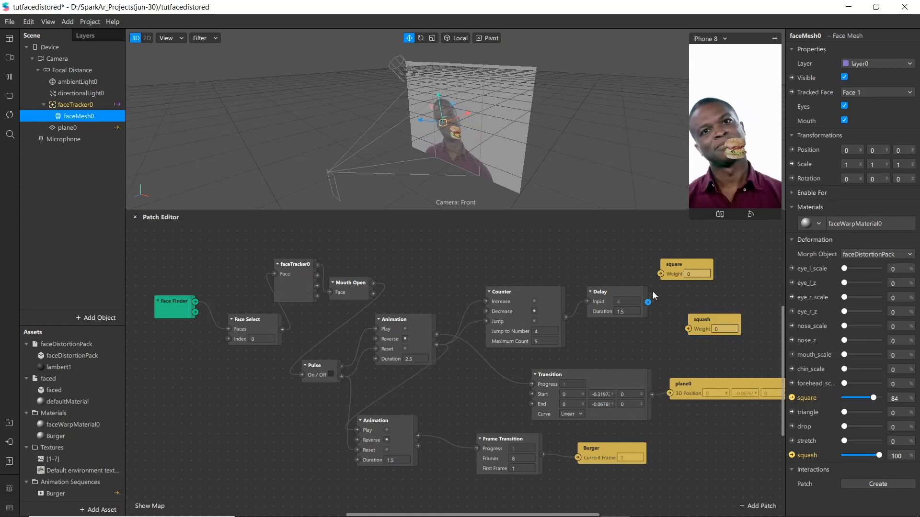
left_click_drag(648, 302, 688, 329)
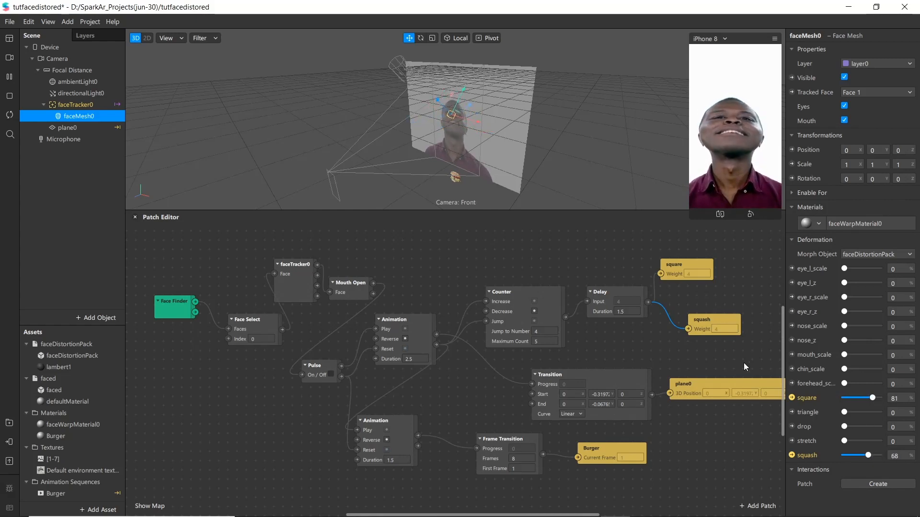
left_click(9, 116)
left_click_drag(689, 215, 673, 233)
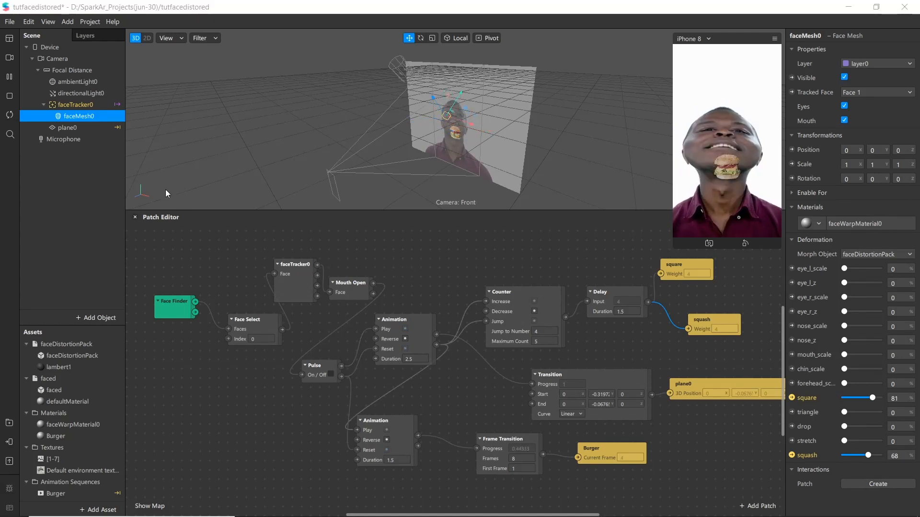
Set the Device's on-opening instruction to the second "Open your mouth" entry from the full instruction list
left_click(54, 50)
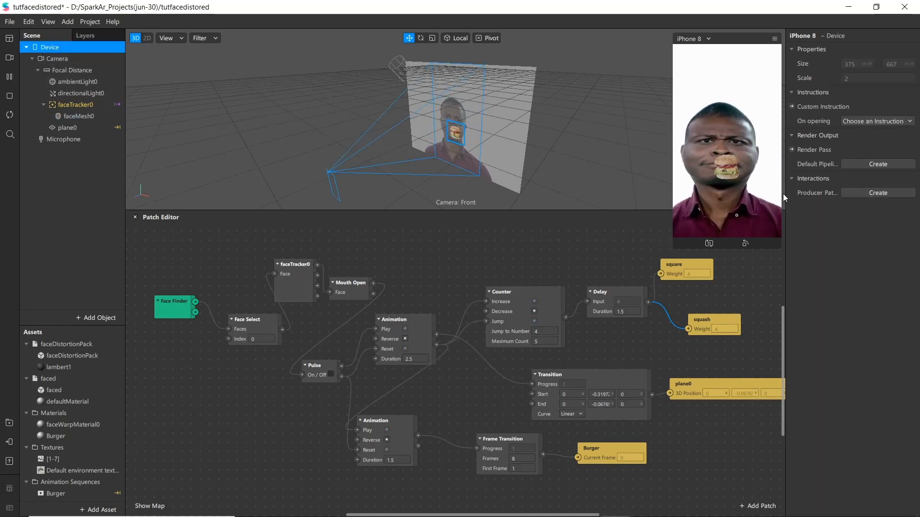
left_click(870, 121)
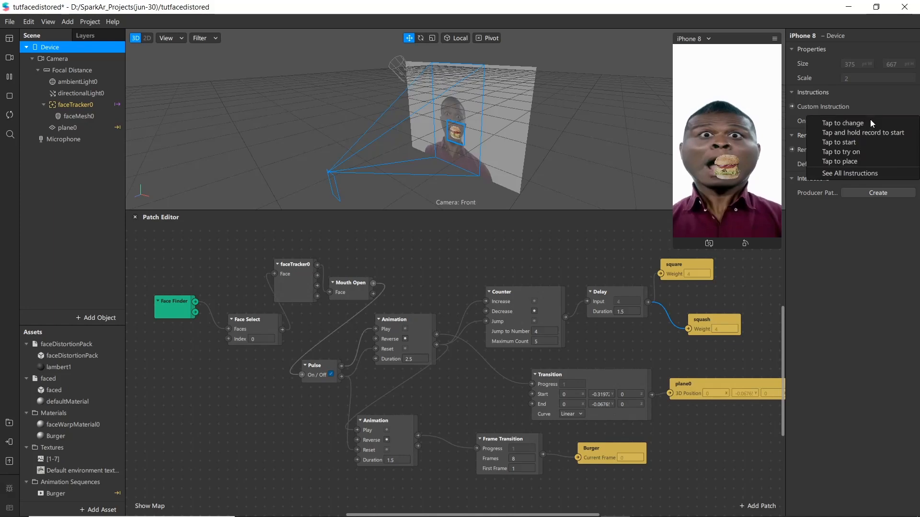
left_click(835, 174)
type("open")
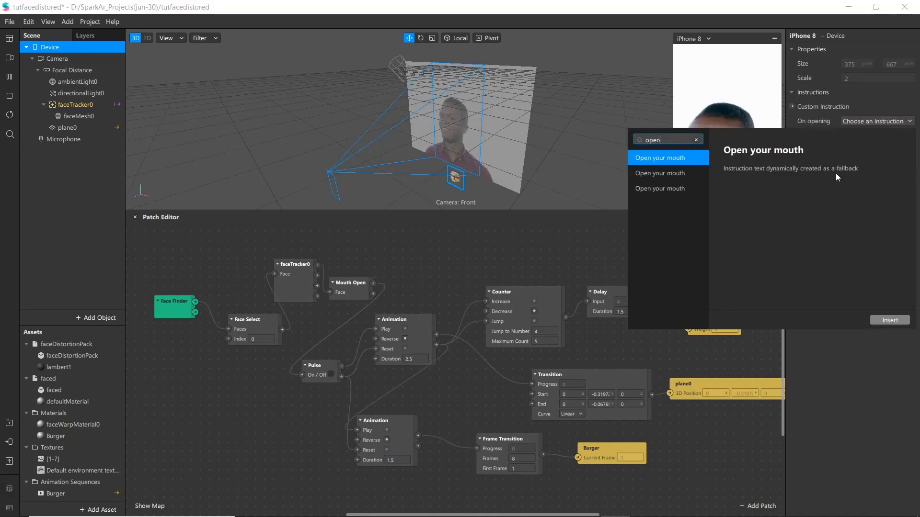
key("Down")
key("Return")
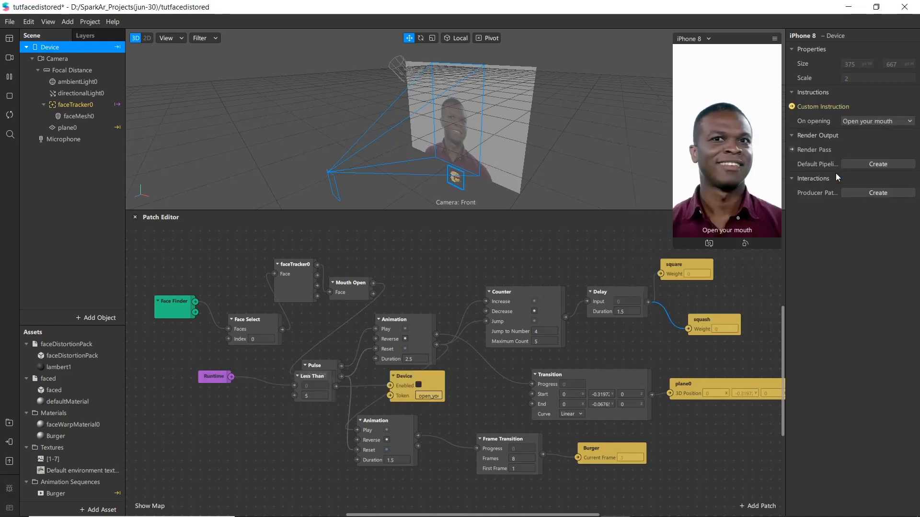